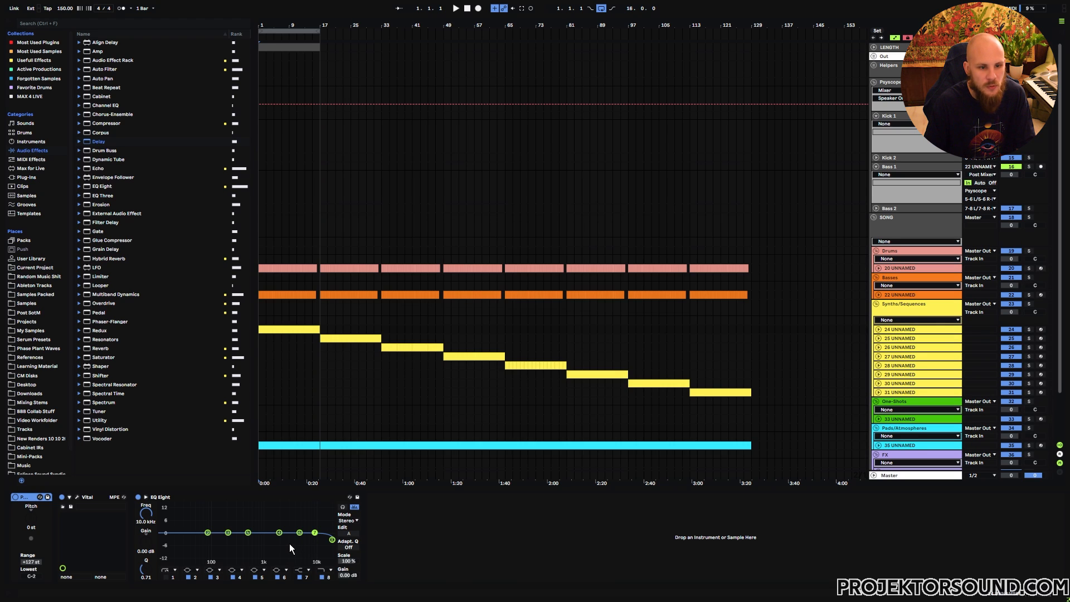
Step: Play the looped section and open the first synth track's Vital patch to examine its wavetable, filter, LFO and effects settings
key("space")
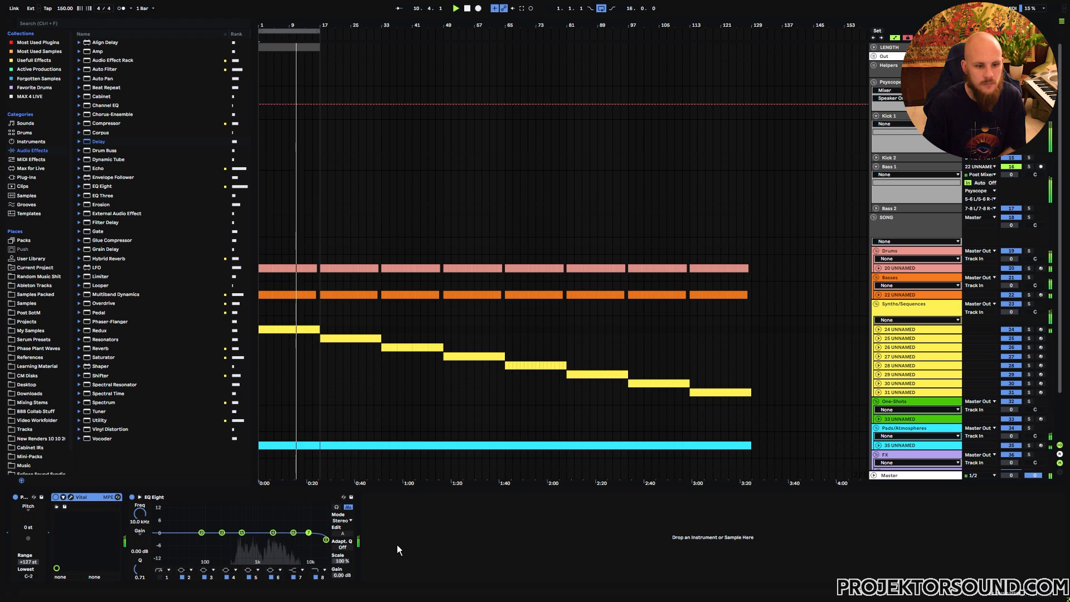
key("space")
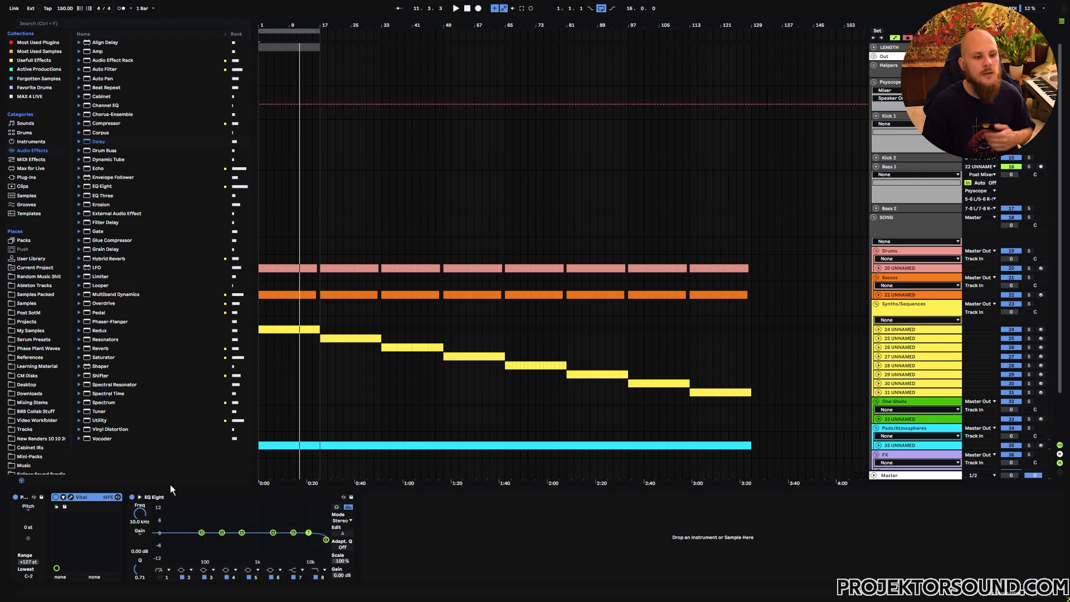
left_click(71, 497)
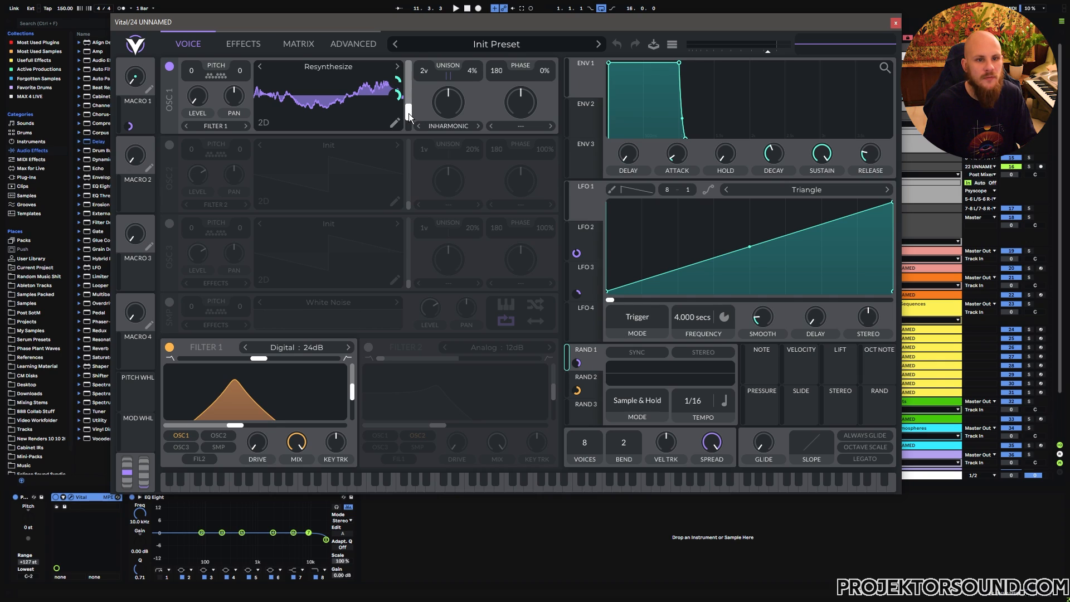
mouse_move(578, 364)
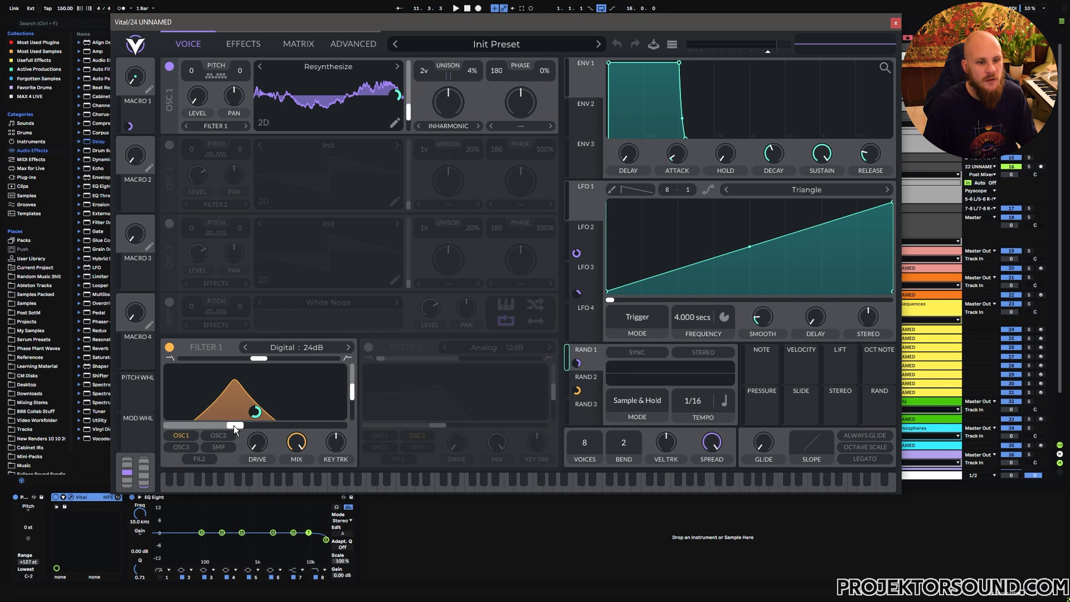
left_click(584, 281)
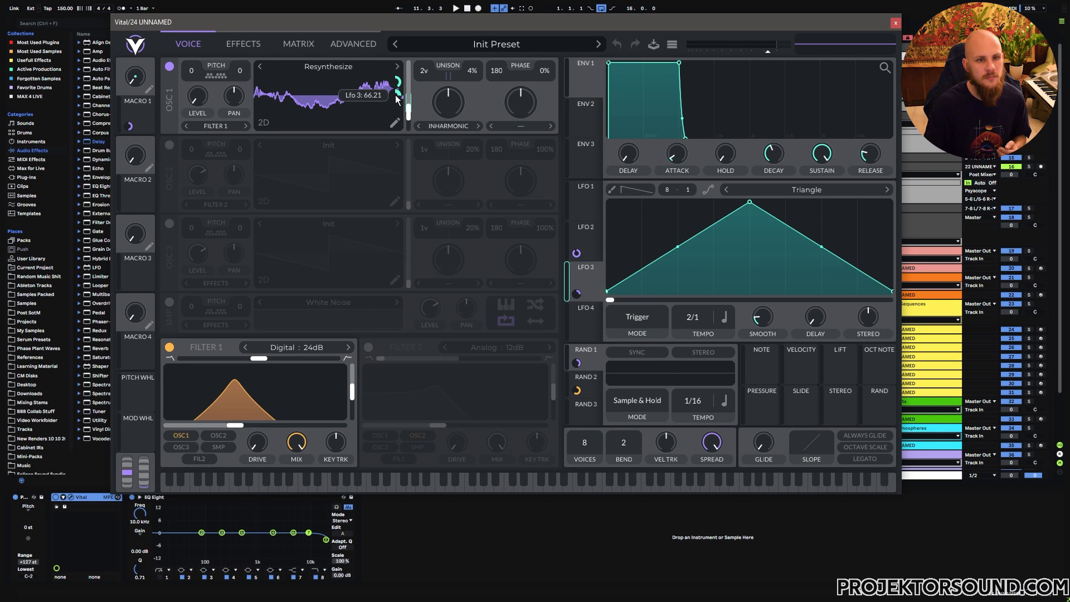
mouse_move(398, 85)
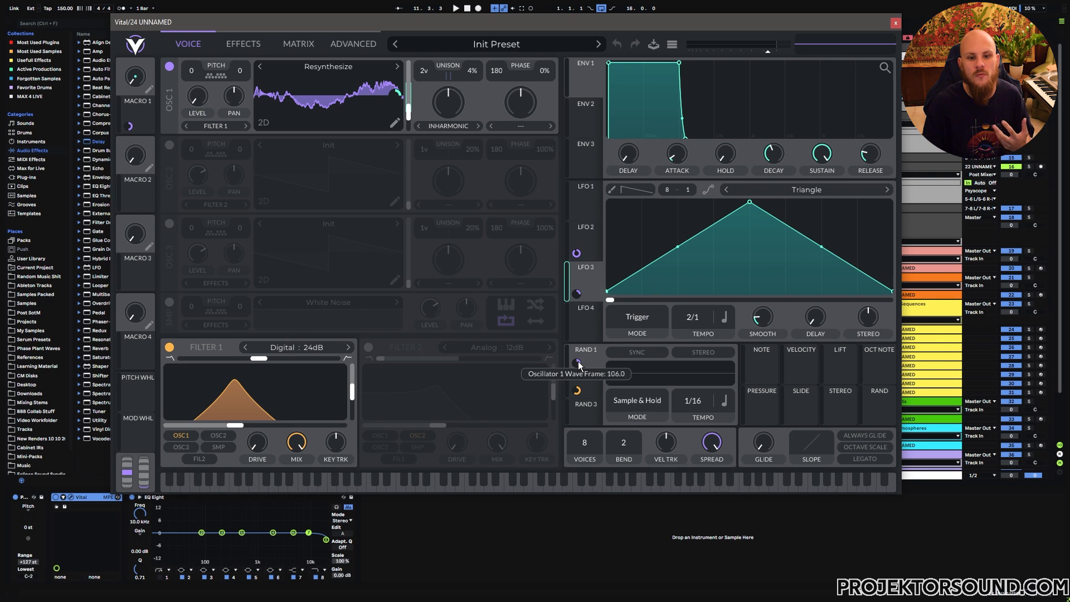
left_click(595, 251)
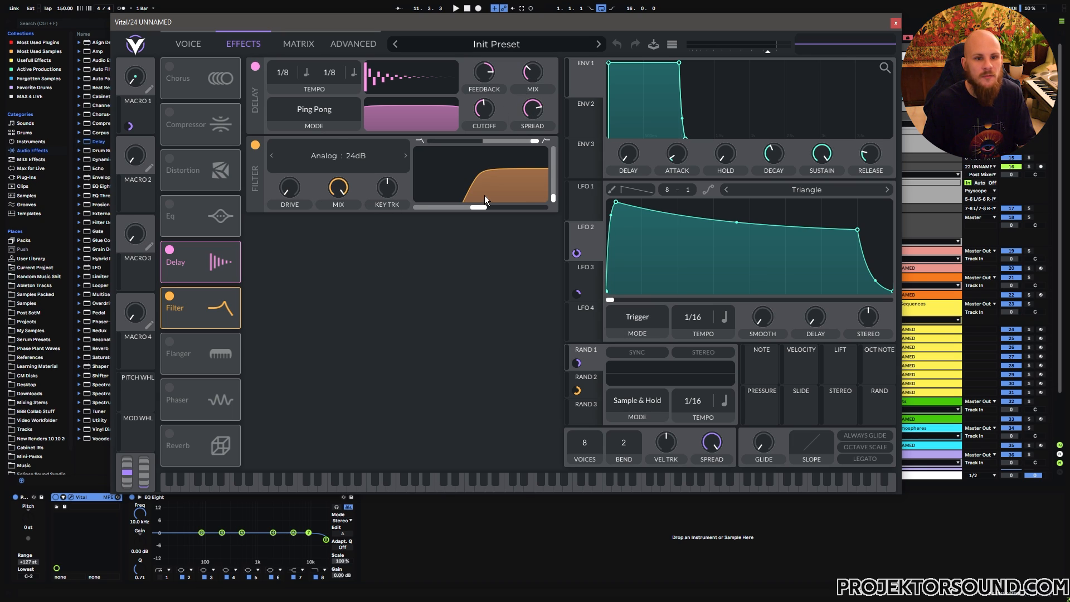
left_click(188, 43)
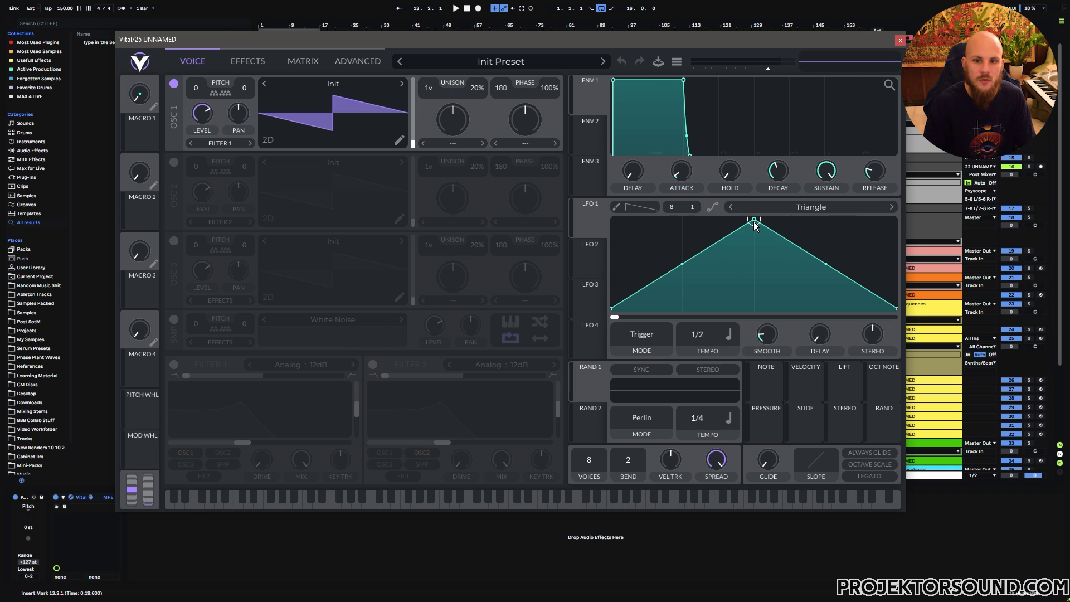
Step: Reshape LFO 1 into a rising ramp, switch its rate to seconds and set it to 4 seconds
left_click_drag(753, 220, 897, 221)
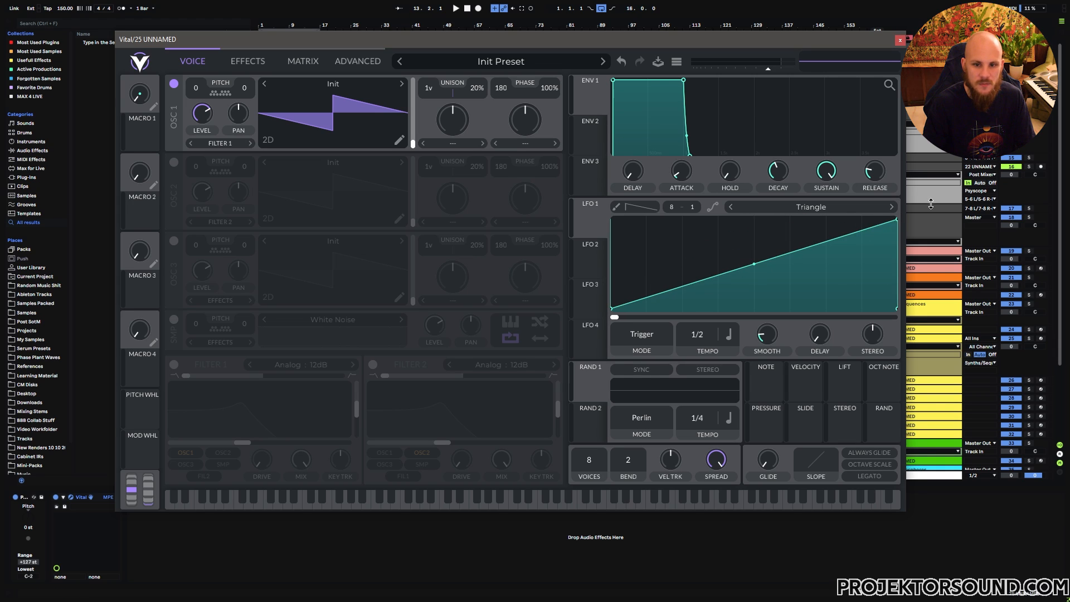
left_click(731, 335)
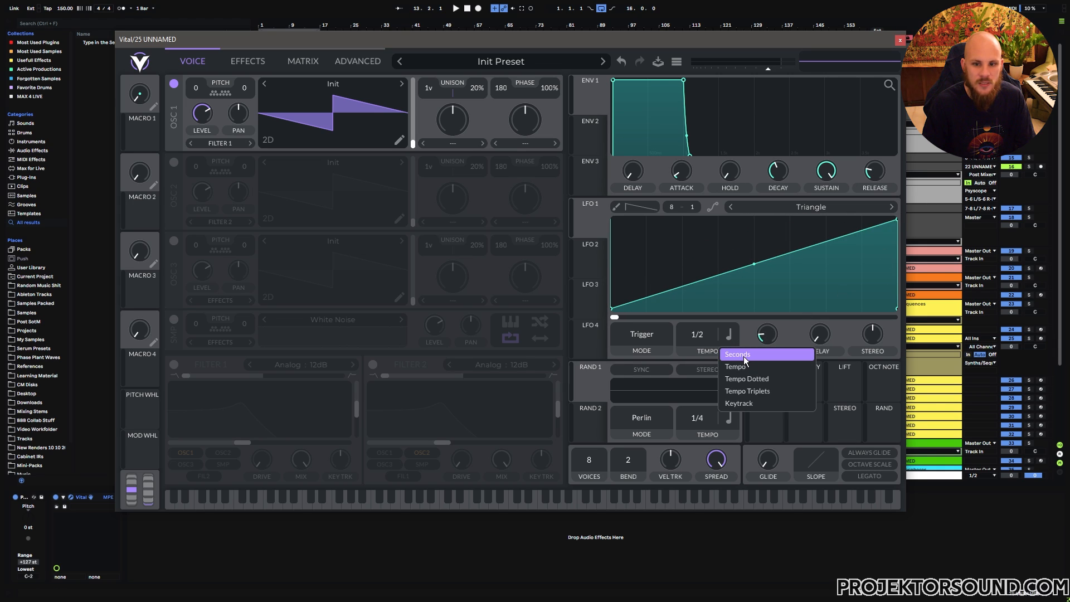
left_click(744, 355)
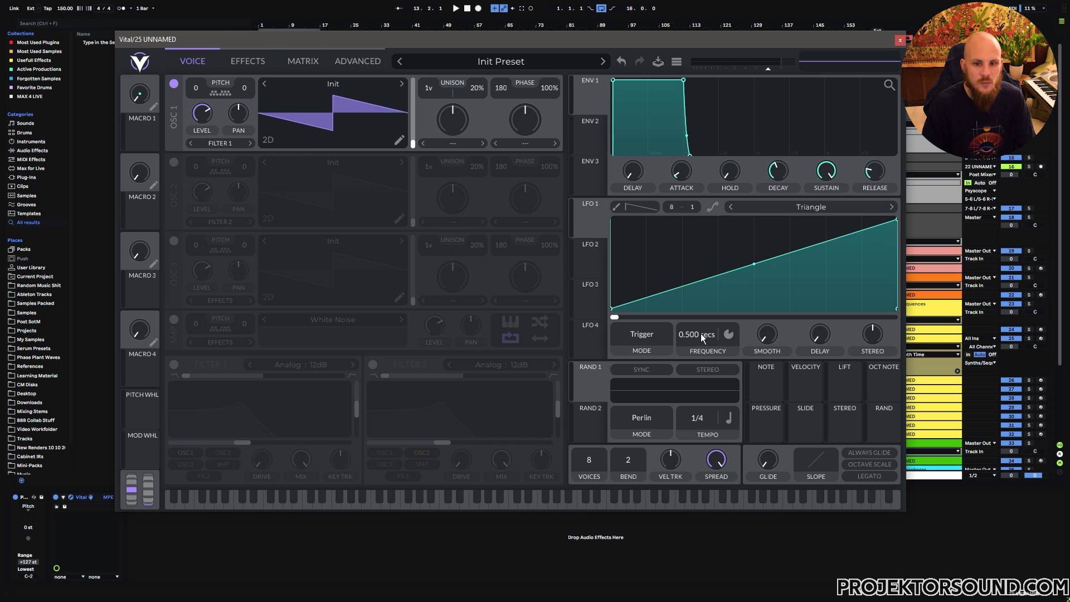
right_click(694, 332)
left_click(725, 351)
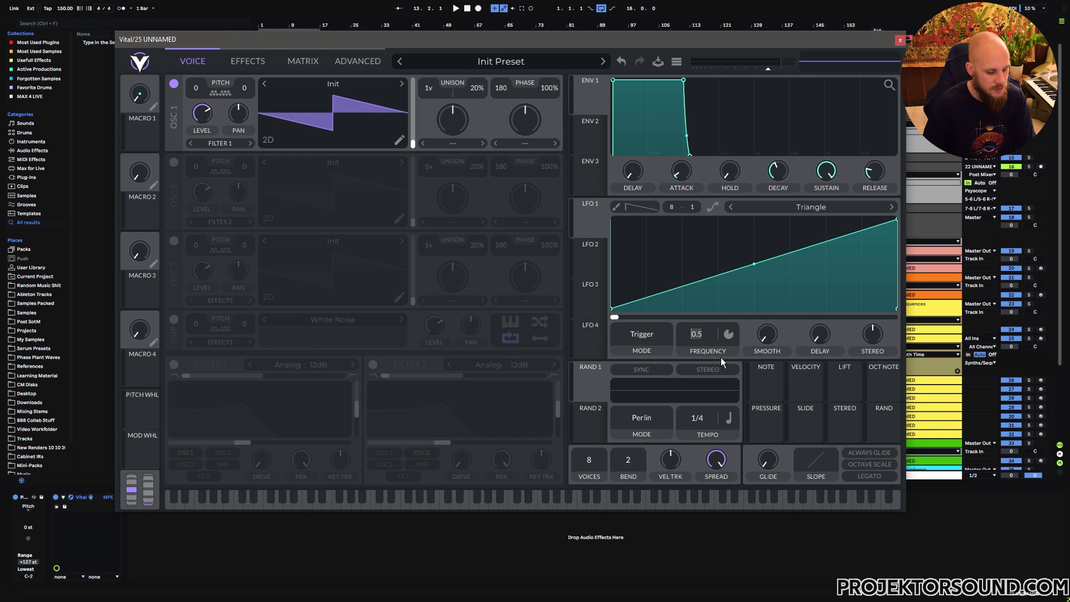
type("4")
key("Return")
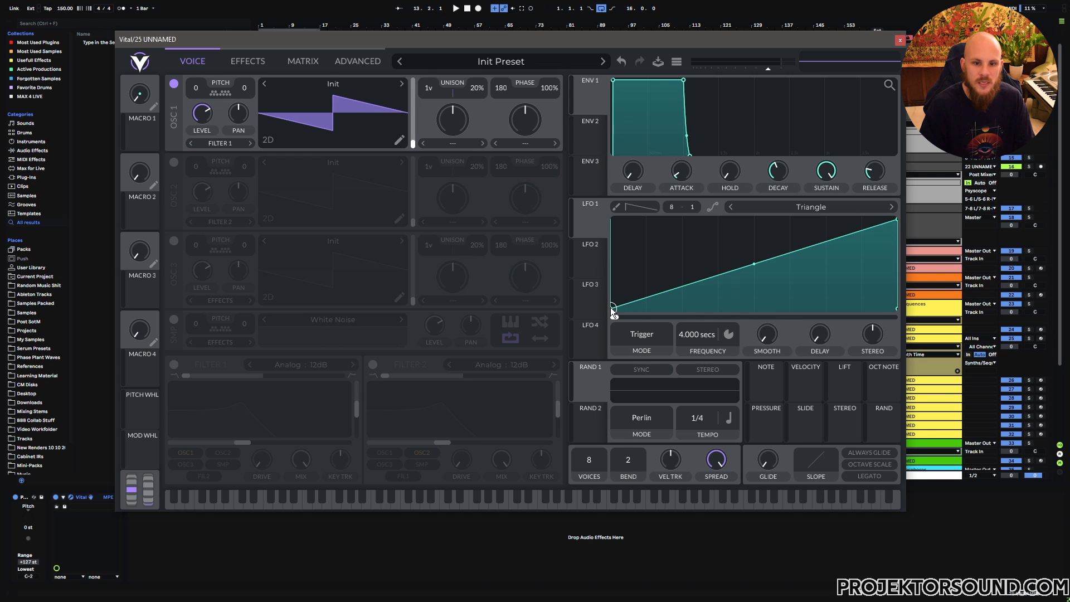
Step: Set oscillator 1's spectral warp mode to Inharmonic and modulate the warp amount with LFO 1
left_click(459, 145)
left_click(469, 218)
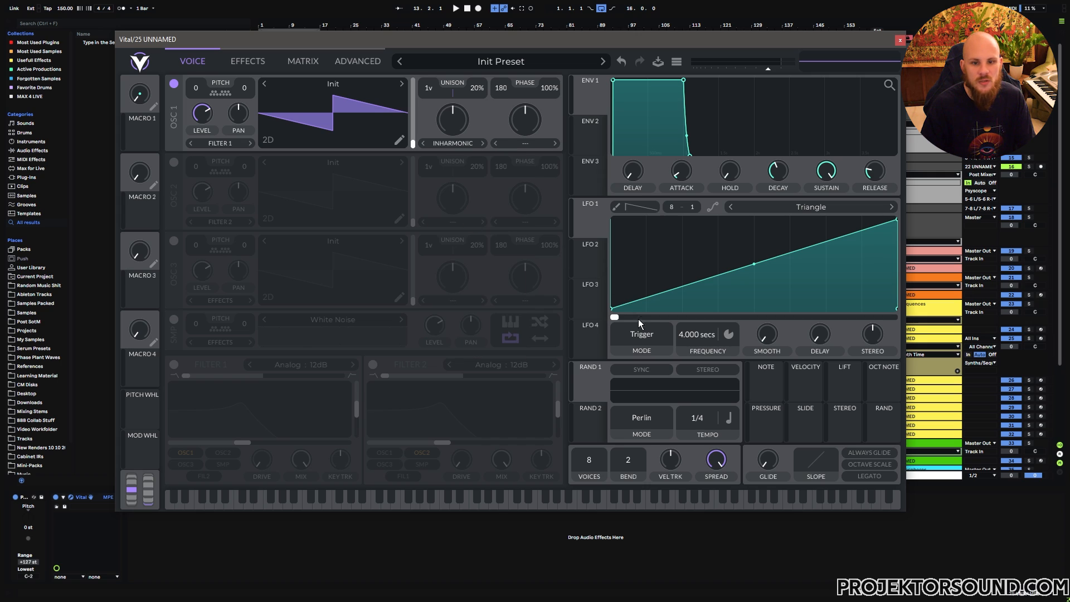
left_click_drag(594, 224, 458, 119)
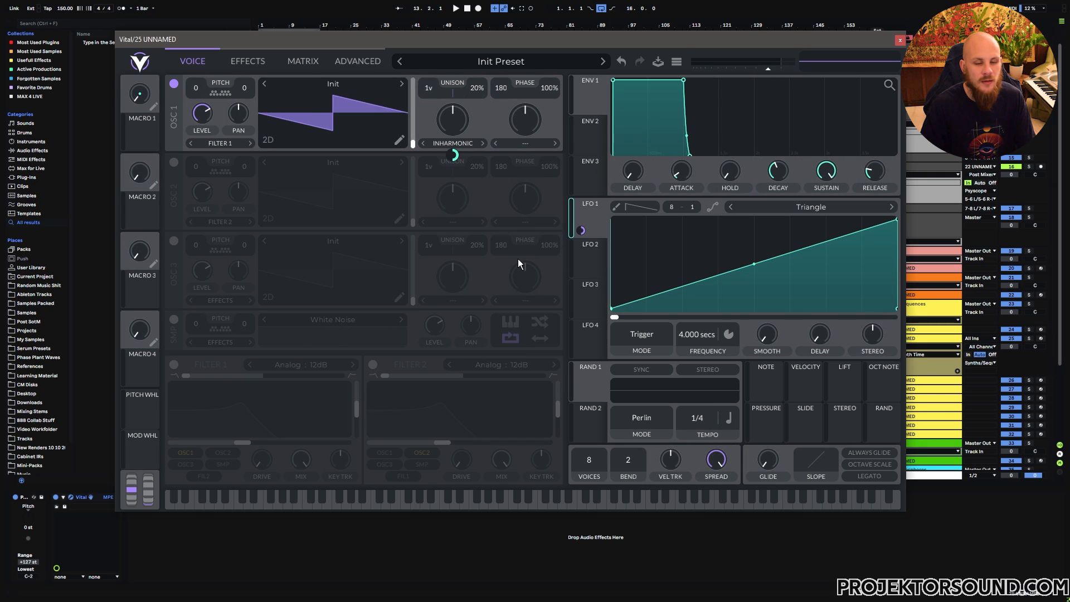
key("e")
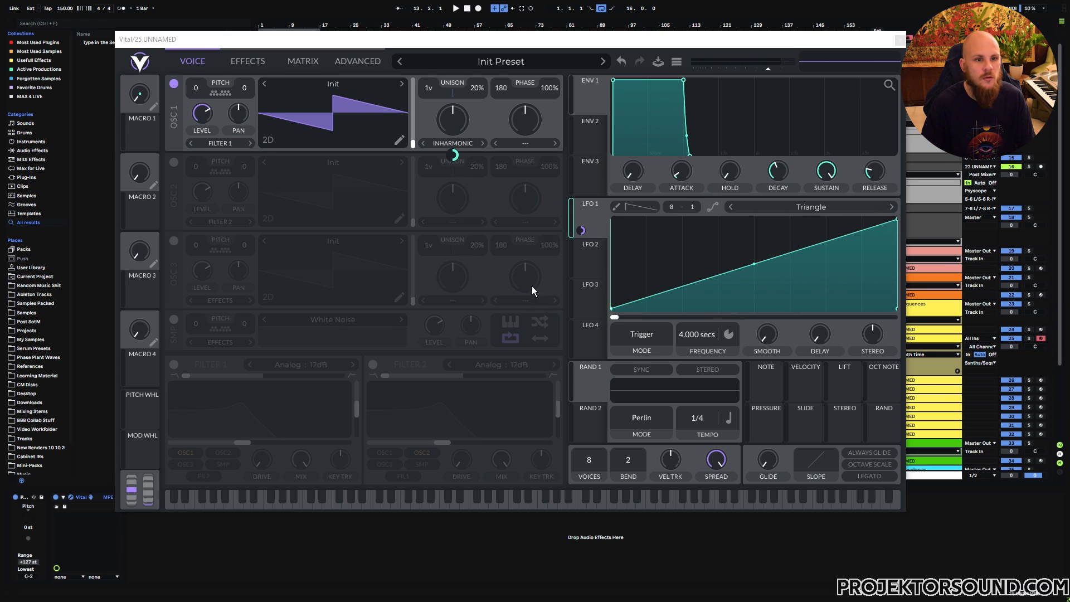
Step: Resynthesize the preset into oscillator 1's wavetable and audition its wave frames, finishing at frame 0
right_click(337, 121)
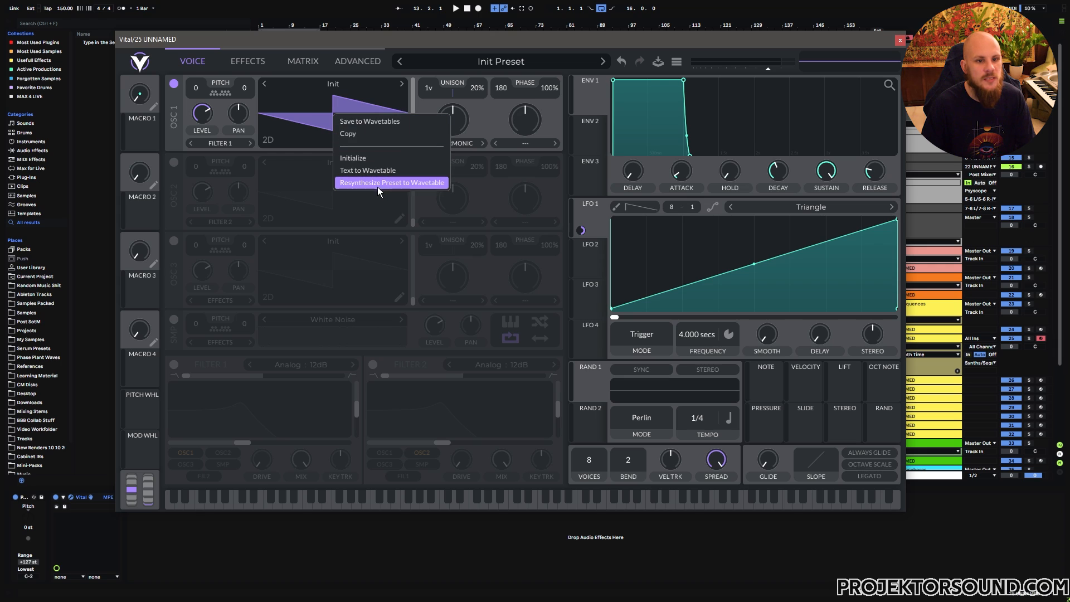
left_click(429, 184)
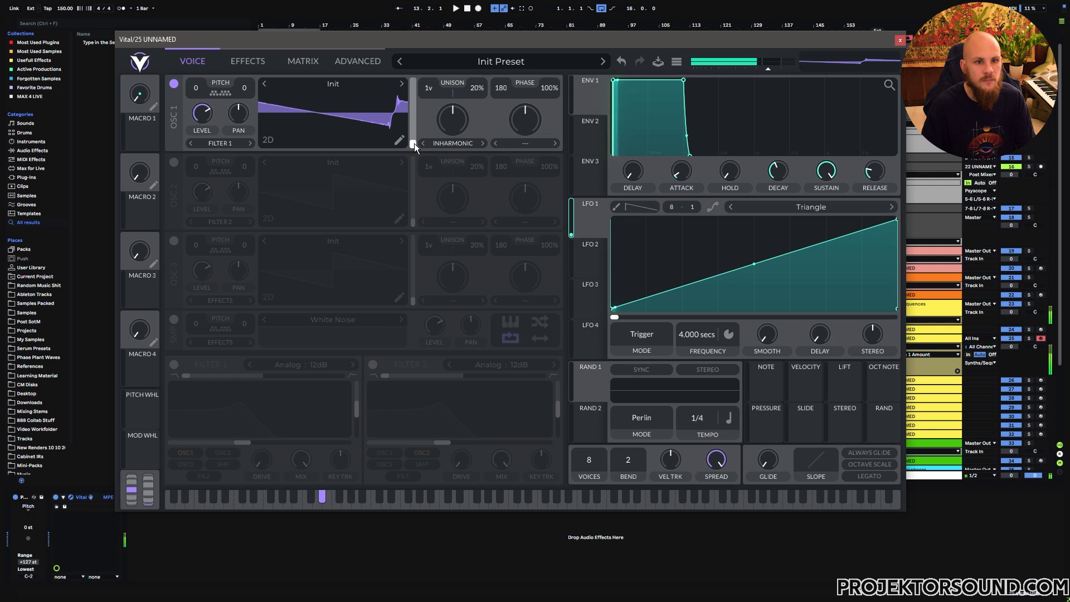
mouse_move(413, 143)
left_mouse_down()
mouse_move(417, 91)
mouse_move(416, 162)
left_mouse_up()
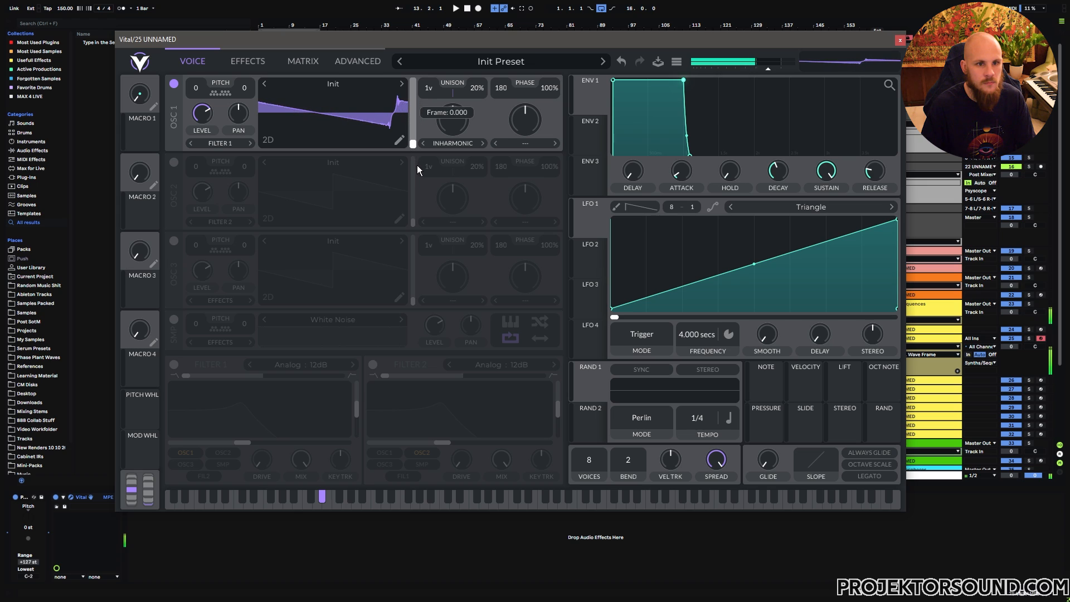
Step: Modulate oscillator 1's wave frame and Inharmonic warp with LFO 1 and resynthesize the preset to the wavetable twice
left_click_drag(594, 226, 454, 139)
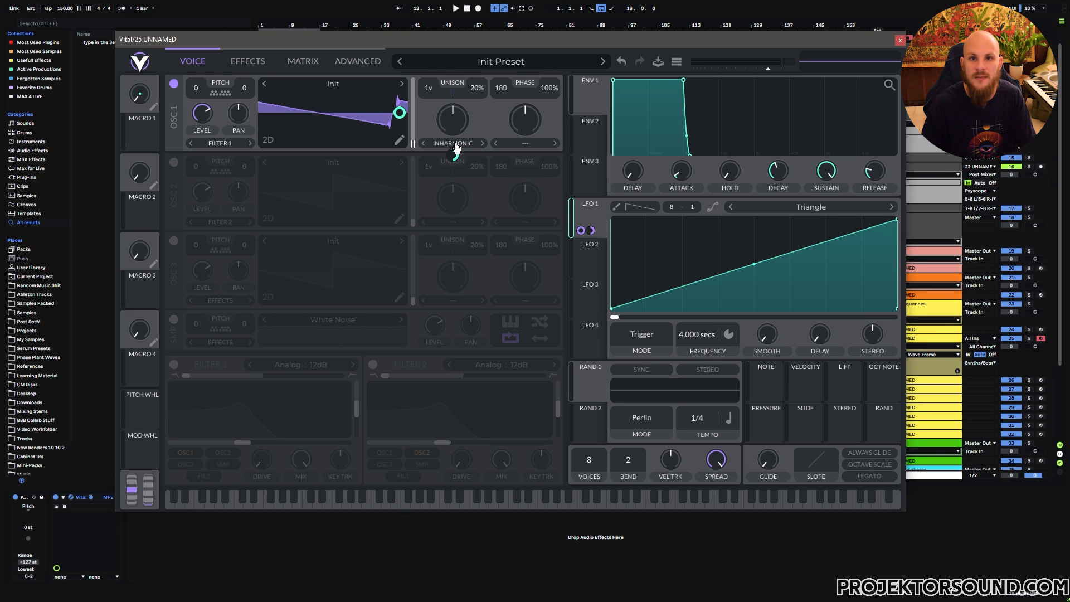
right_click(334, 109)
left_click(375, 175)
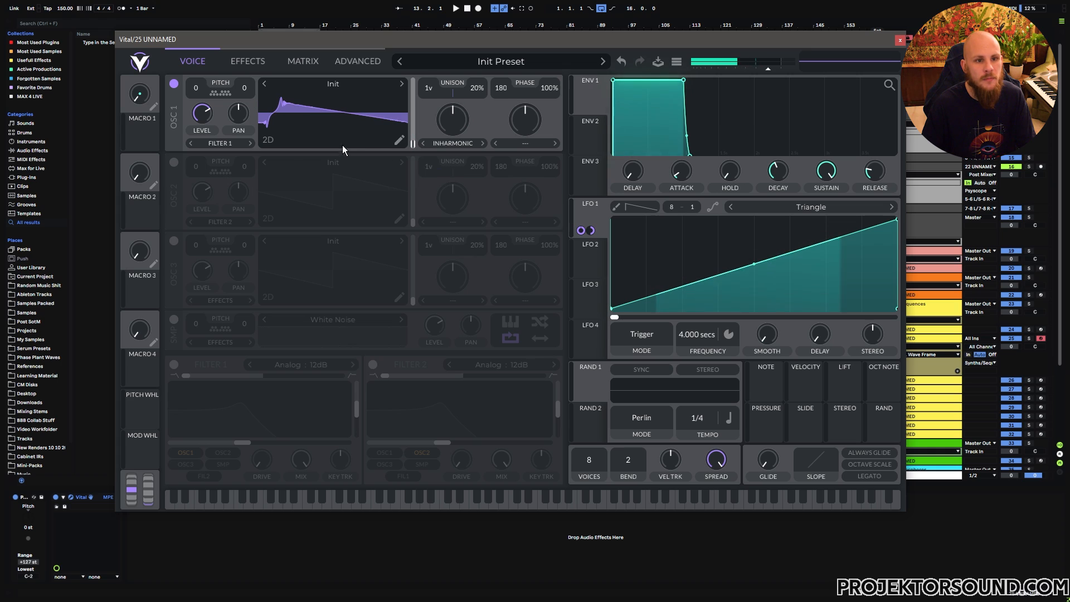
right_click(339, 120)
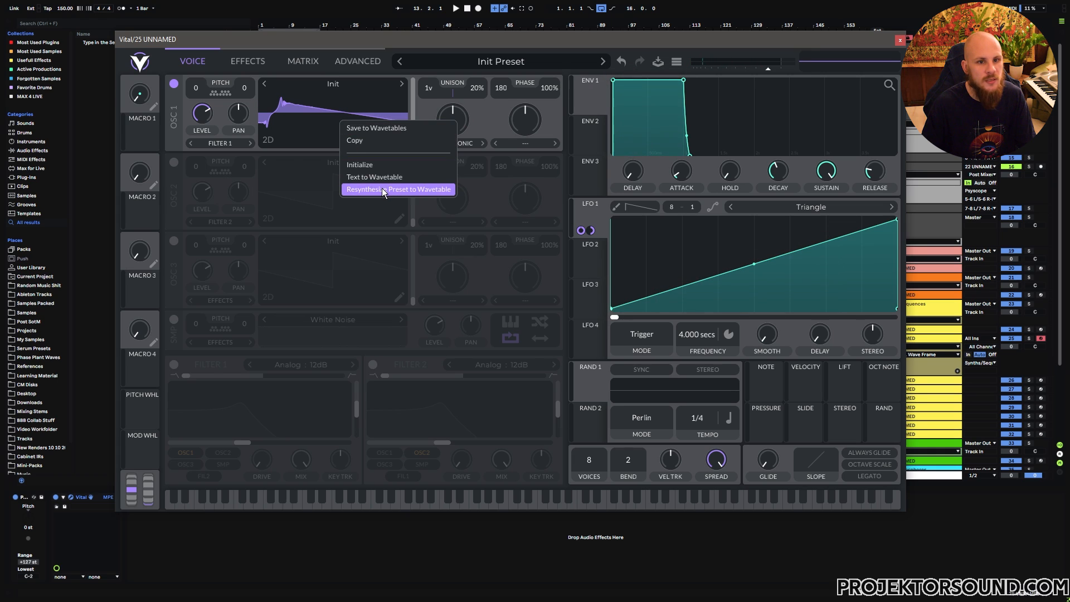
left_click(382, 189)
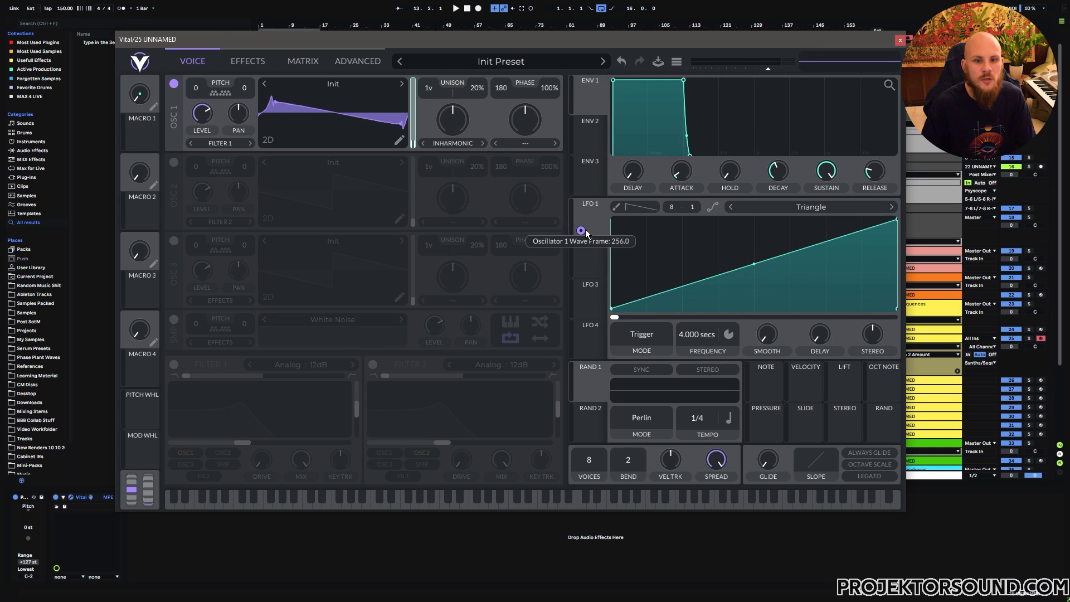
Step: Remove LFO 1's modulation from oscillator 1, sweep through the new wavetable and leave the wave frame slightly above the start
left_click_drag(588, 226, 545, 217)
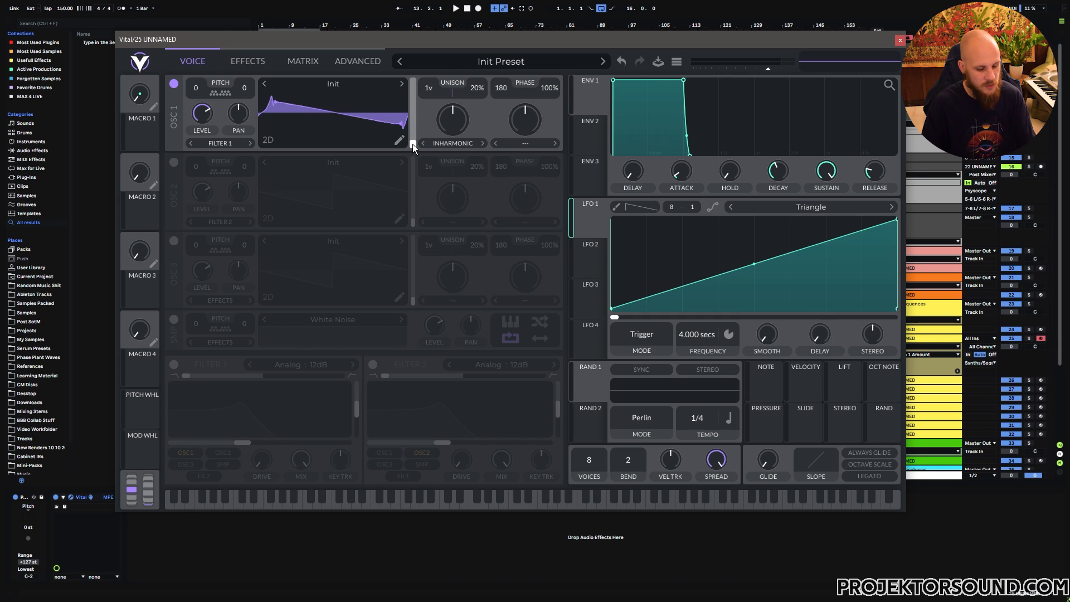
mouse_move(413, 145)
left_mouse_down()
mouse_move(416, 90)
mouse_move(418, 148)
left_mouse_up()
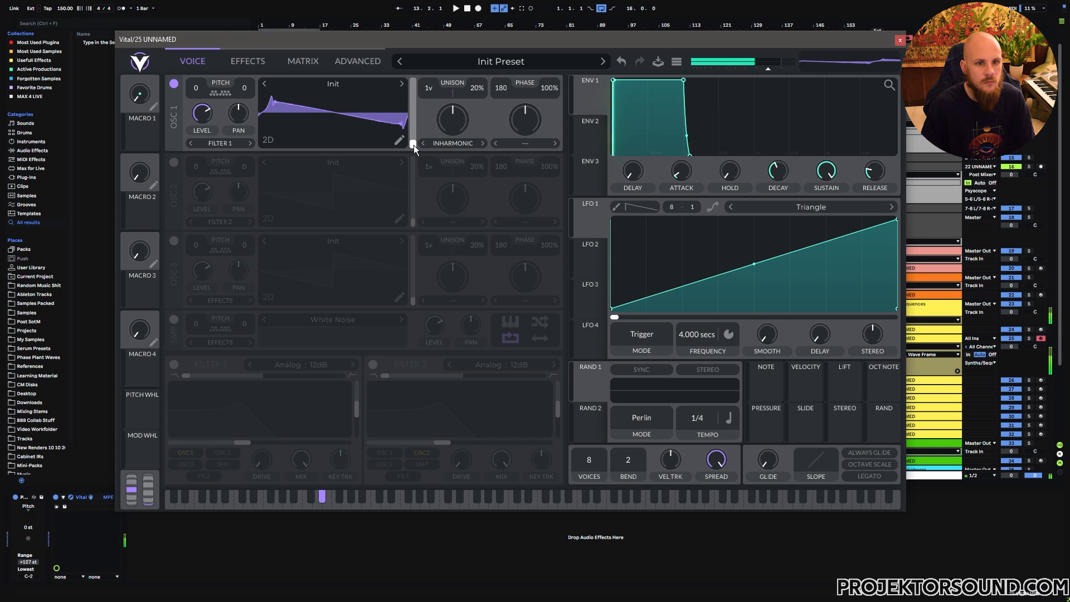
left_click_drag(414, 145, 419, 133)
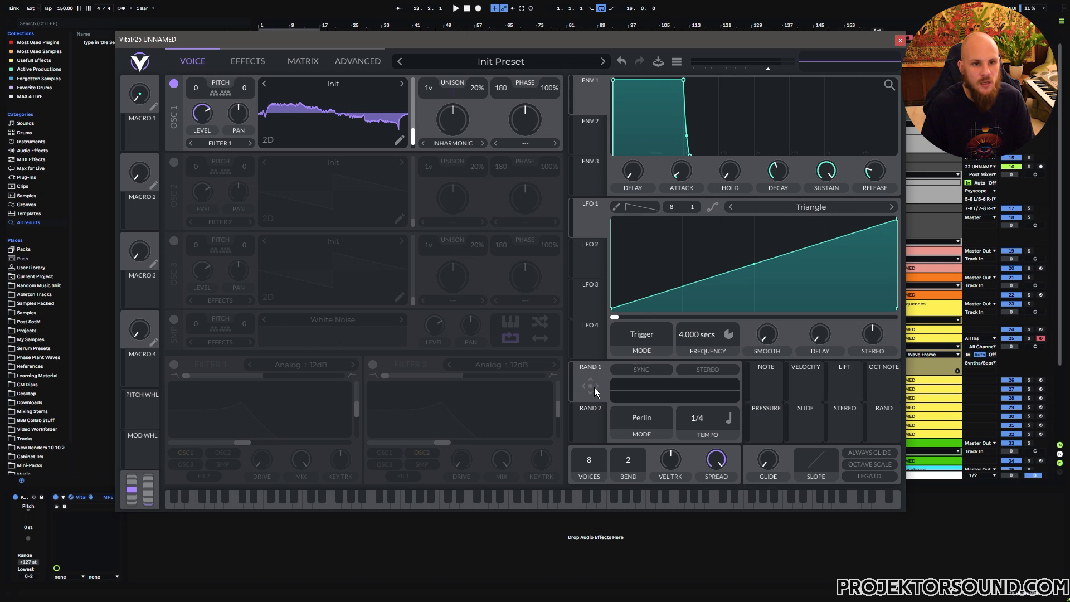
Step: Modulate oscillator 1's wave frame with Random 1, set to Sample & Hold mode at a 1/16 tempo
left_click_drag(594, 387, 406, 124)
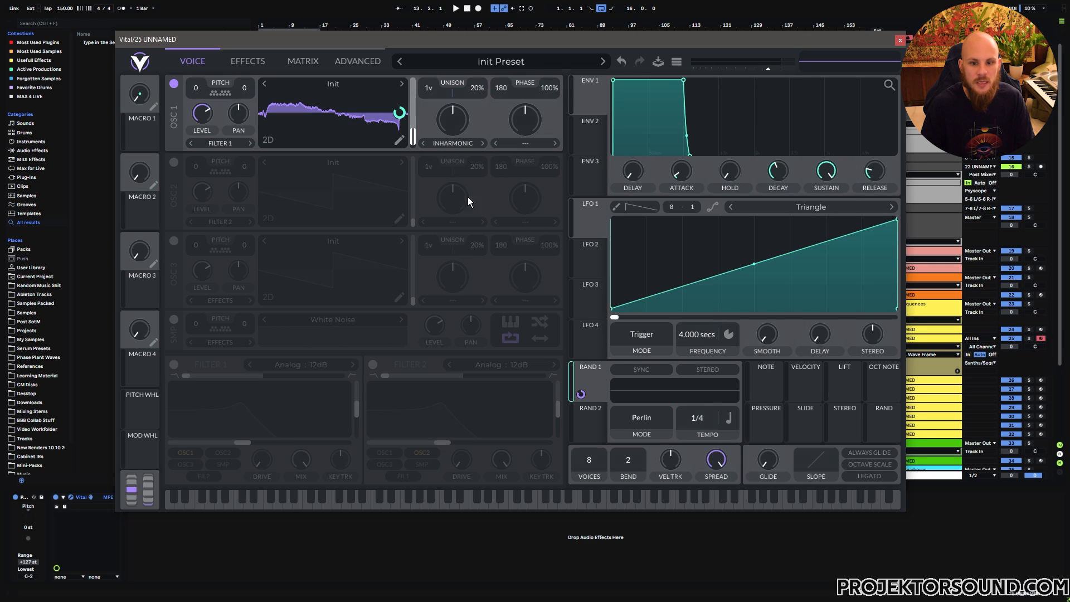
left_click(646, 419)
left_click(653, 437)
left_click(644, 416)
left_click(655, 448)
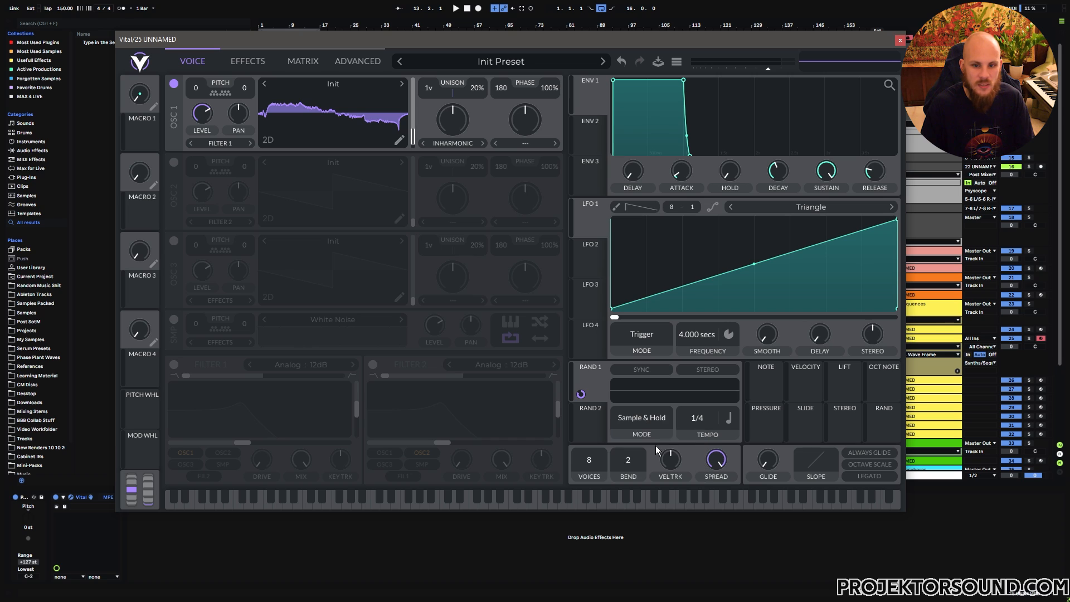
left_click_drag(701, 420, 701, 427)
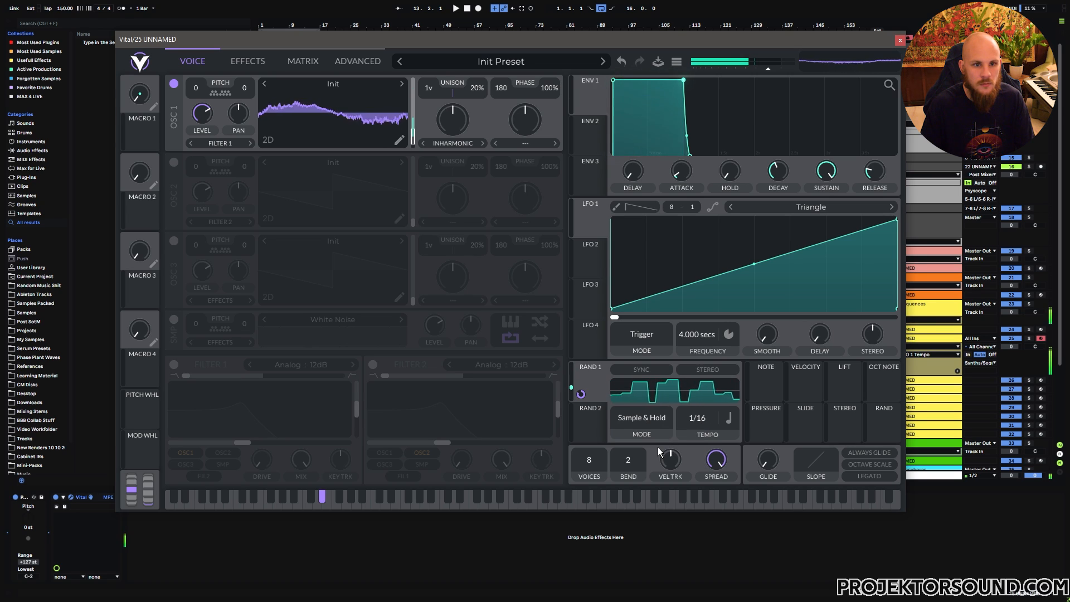
Step: Enable stereo for Random 1 and set oscillator 1's unison to 2 voices with 4% detune
left_click(713, 371)
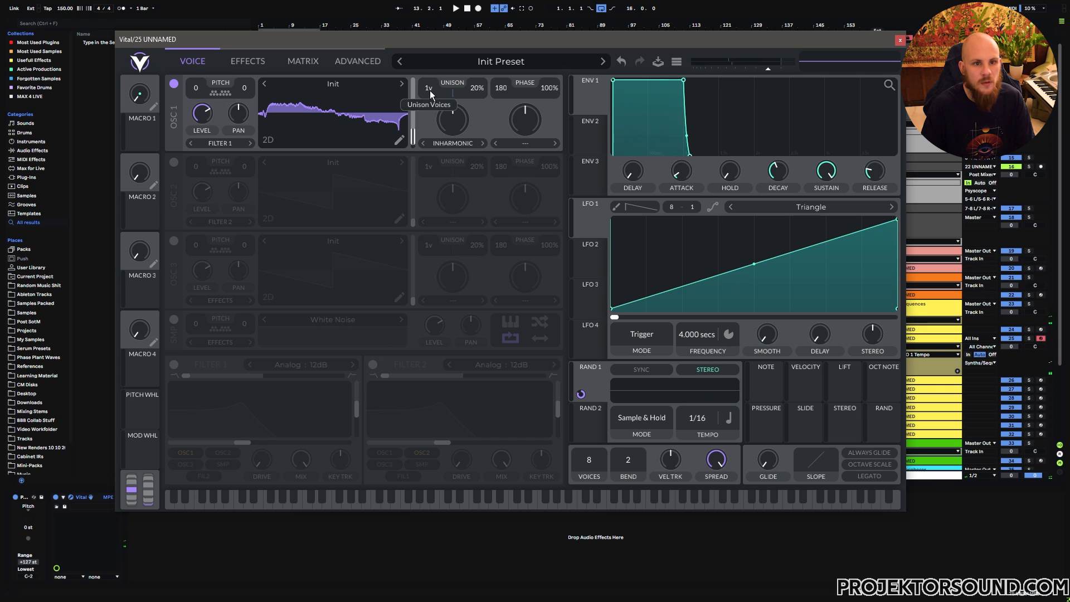
left_click_drag(429, 91, 477, 92)
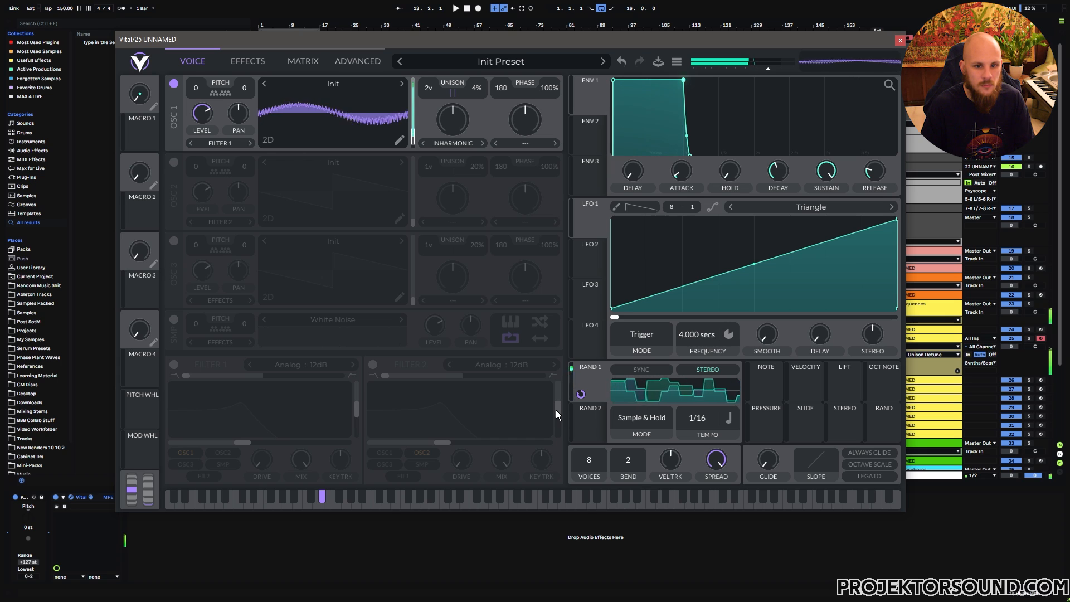
Step: Enable Filter 1 on oscillator 1 as an Analog 12dB band-pass, add drive, reduce the resonance and set the cutoff moderately above the middle
left_click(174, 365)
left_click_drag(186, 376, 284, 407)
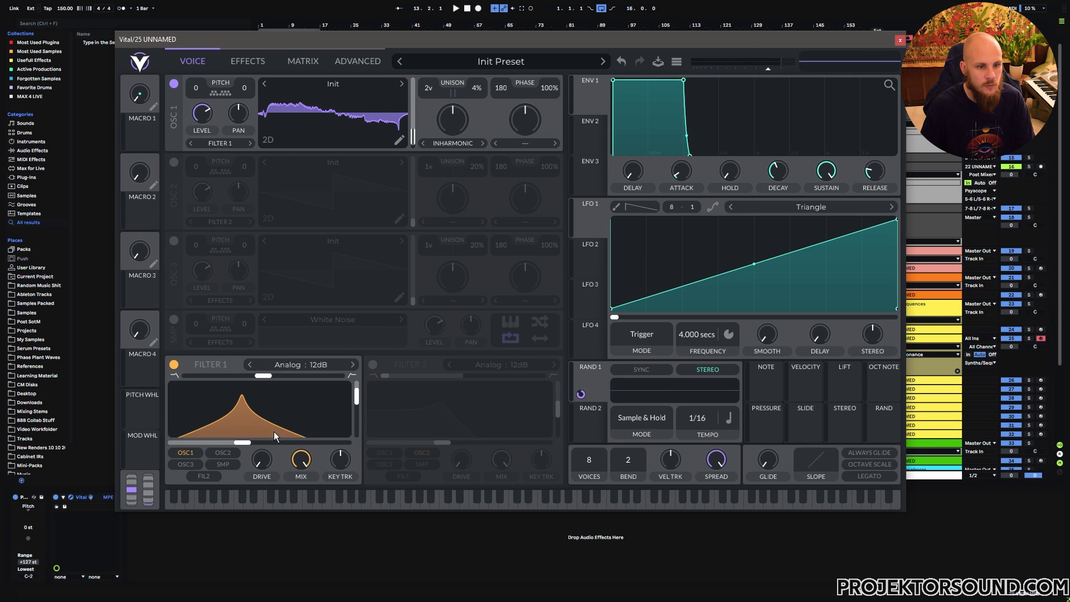
left_click_drag(243, 442, 319, 443)
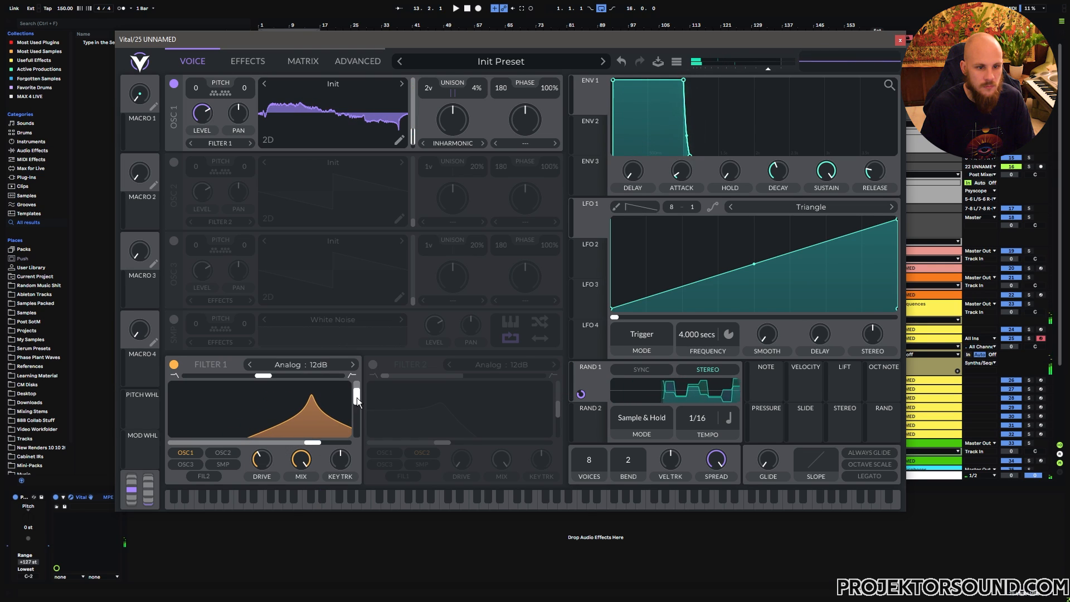
left_click_drag(356, 397, 356, 406)
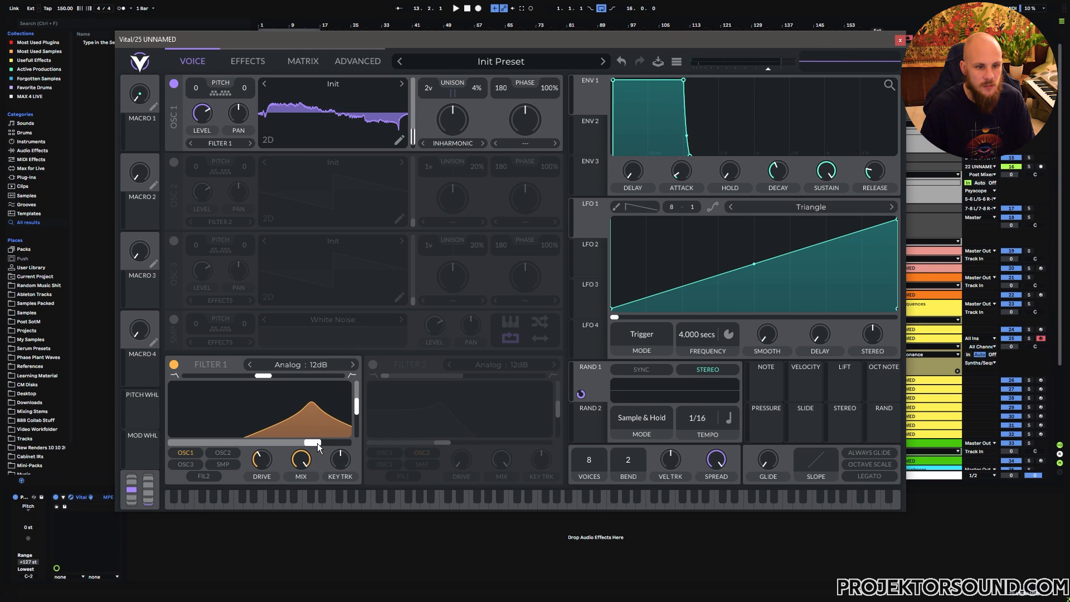
left_click_drag(317, 443, 286, 442)
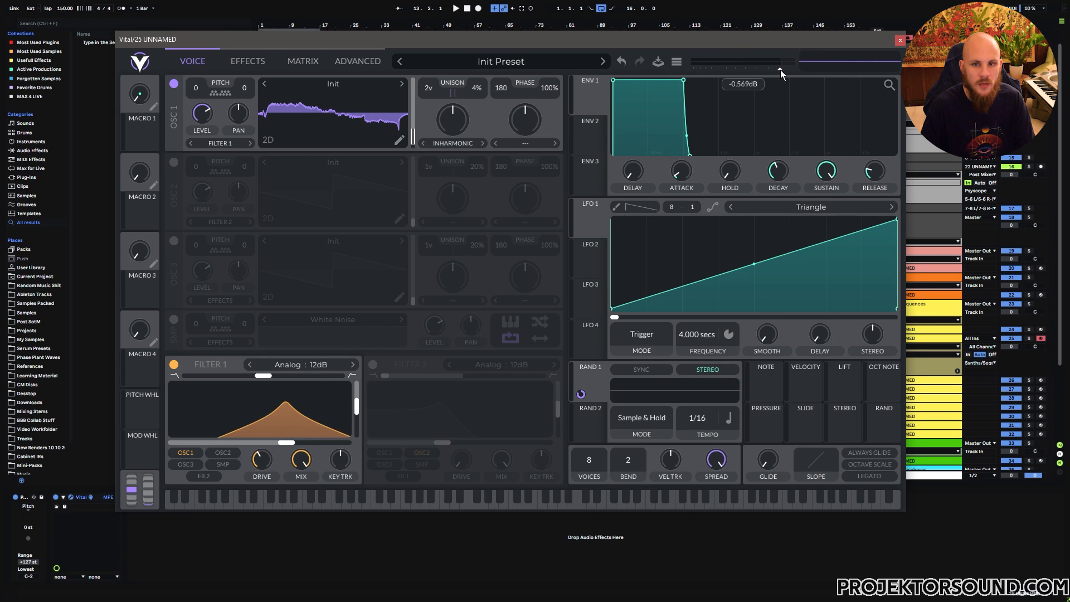
Step: Lower Filter 1's cutoff and modulate it with Random 2 in Sine Interpolate mode at a 1/2 tempo, switching the filter to Analog 24dB
mouse_move(289, 442)
left_mouse_down()
mouse_move(336, 443)
mouse_move(271, 443)
left_mouse_up()
left_click_drag(592, 424, 263, 443)
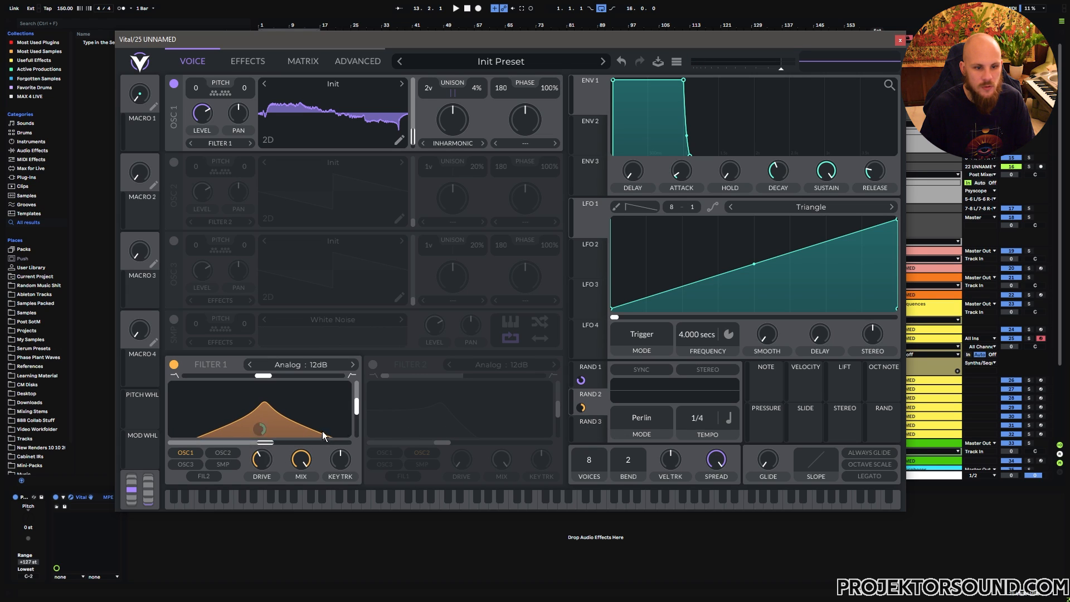
mouse_move(262, 431)
left_click(618, 413)
left_click(647, 460)
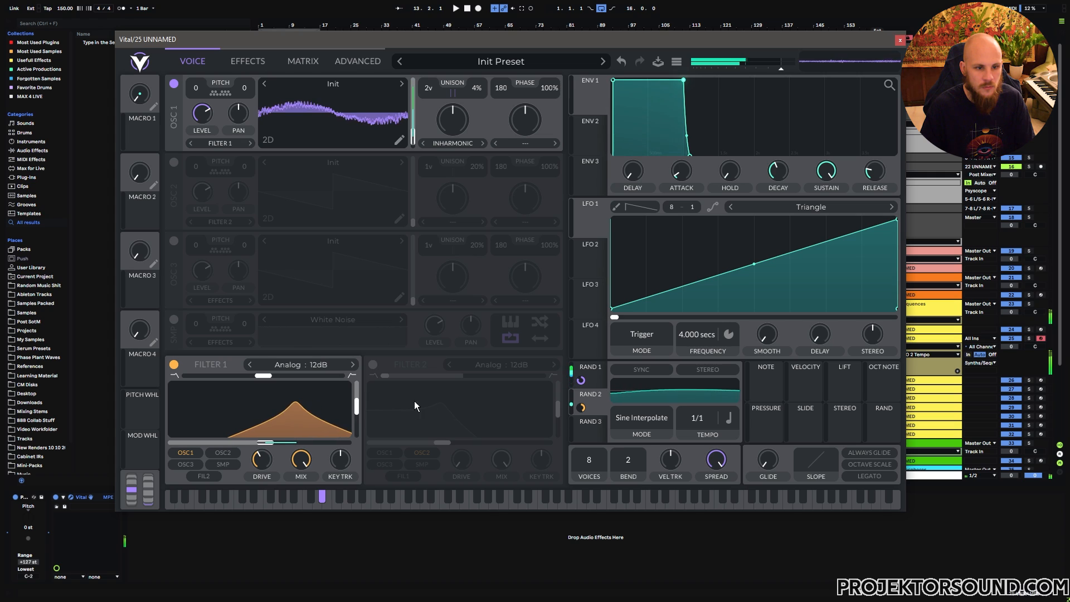
left_click(352, 364)
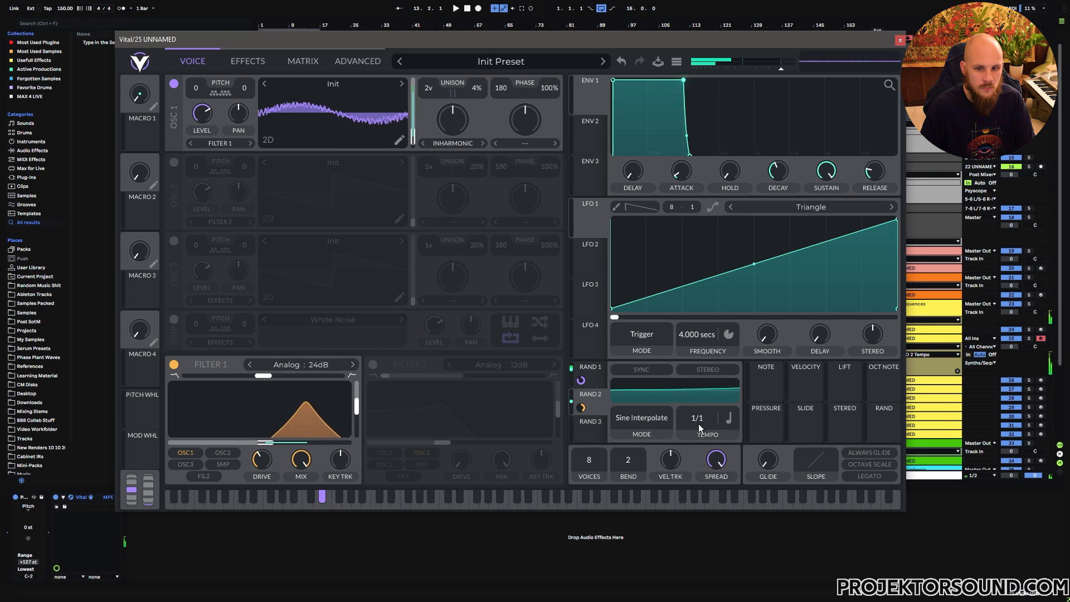
left_click_drag(698, 425, 710, 403)
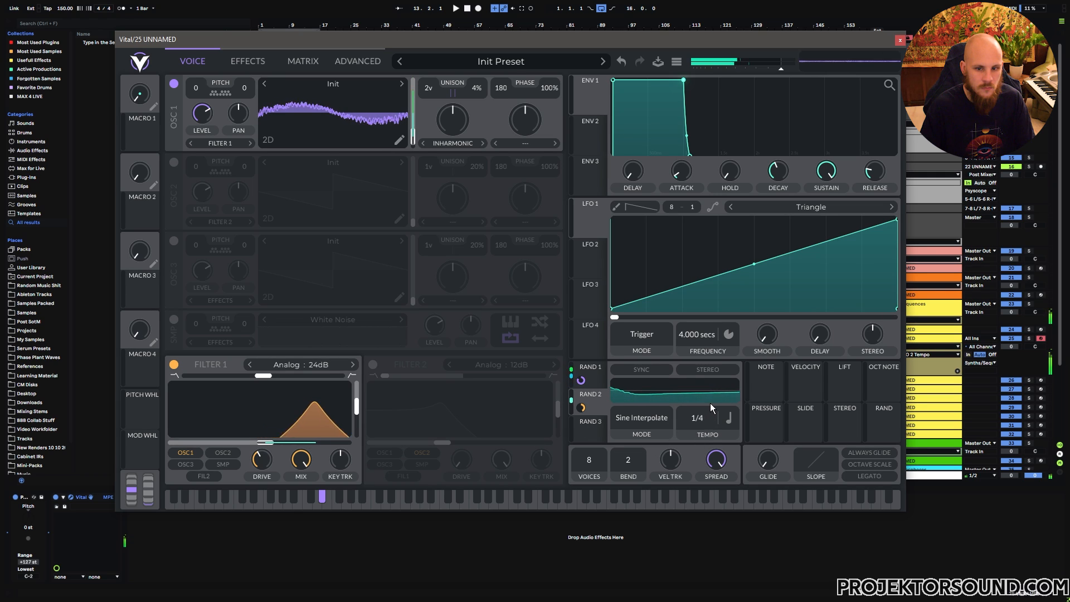
Step: Enable the multiband Compressor and add a Filter effect set as an Analog 24dB high-pass with reduced resonance
left_click(252, 61)
left_click(173, 129)
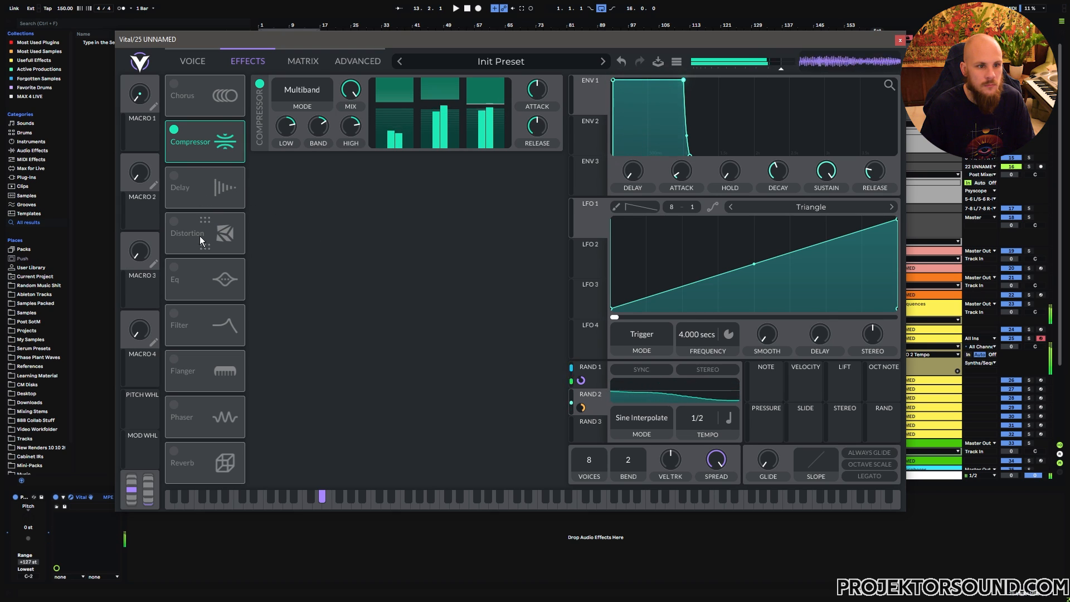
left_click(174, 313)
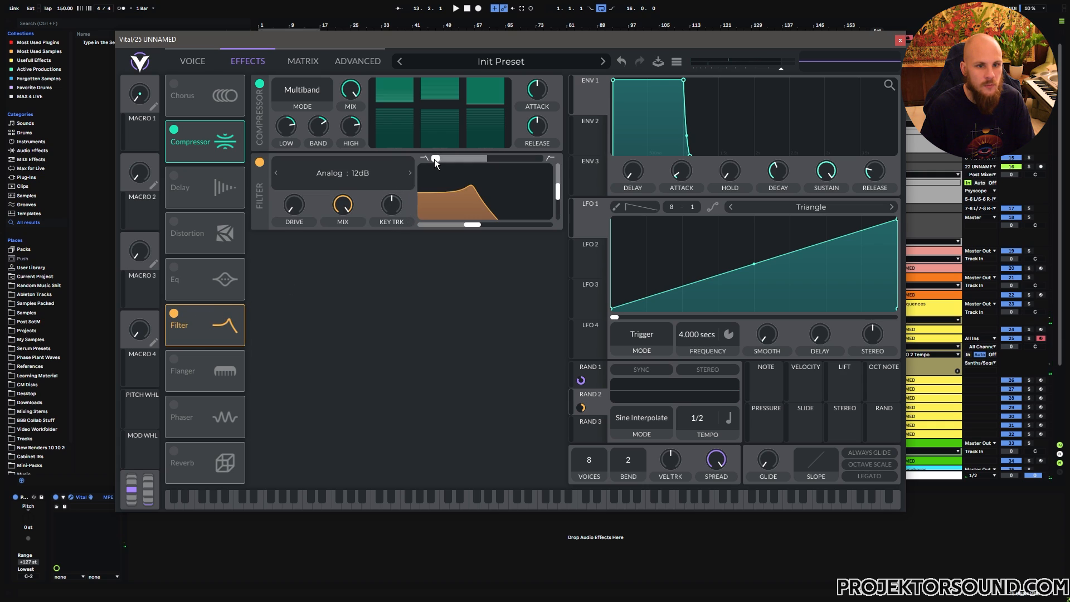
left_click_drag(435, 159, 562, 186)
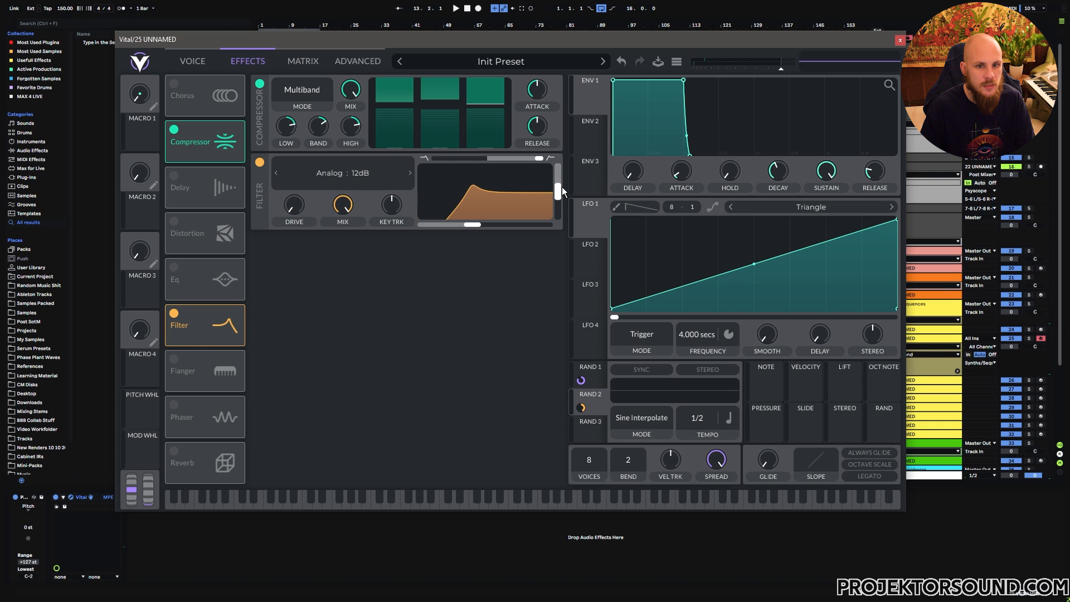
left_click(414, 179)
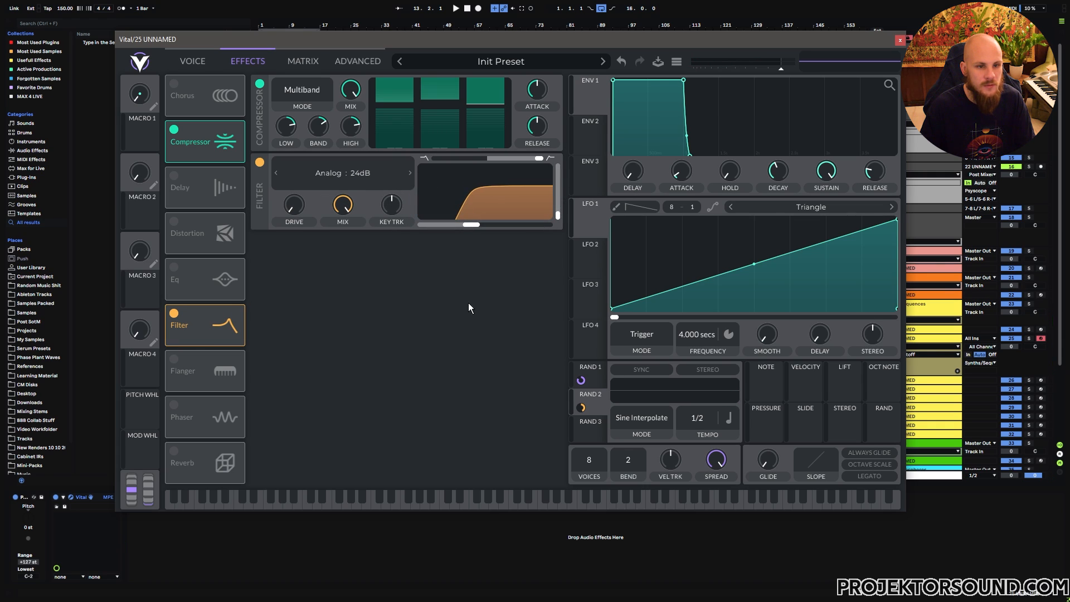
Step: Enable the Delay effect at a 1/8 tempo, change its tempo type and mode, and adjust its mix and feedback
left_click(175, 177)
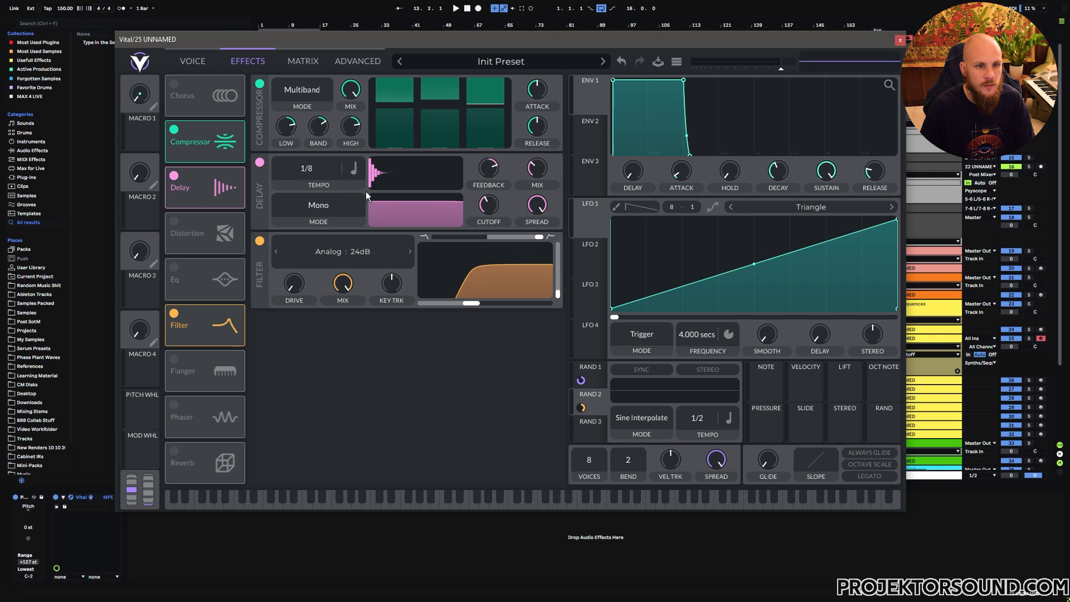
left_click(359, 171)
left_click(364, 212)
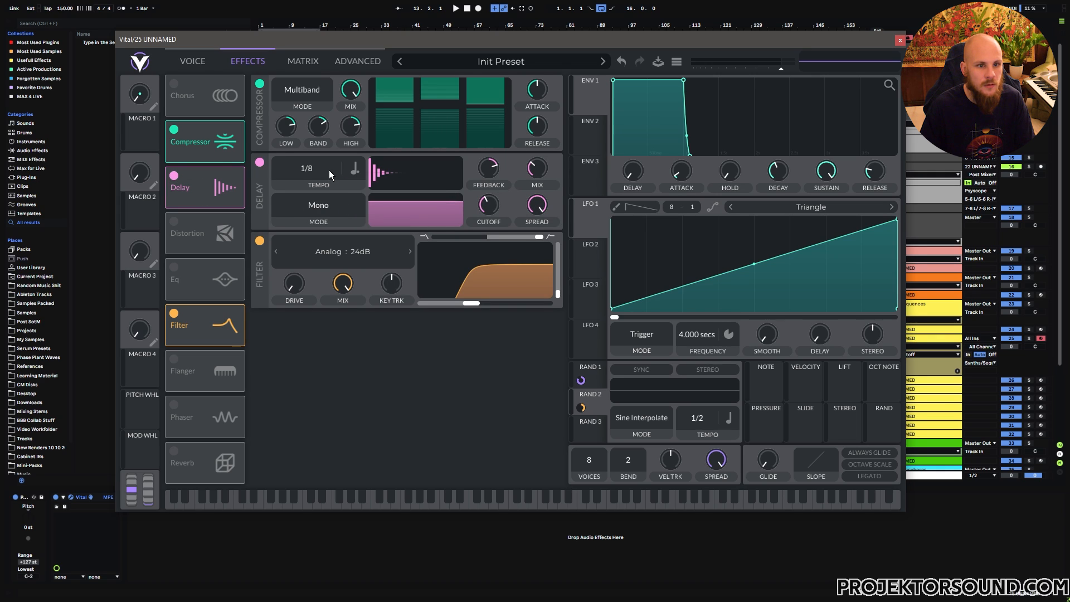
left_click(320, 206)
left_click(324, 252)
left_click_drag(543, 168, 493, 169)
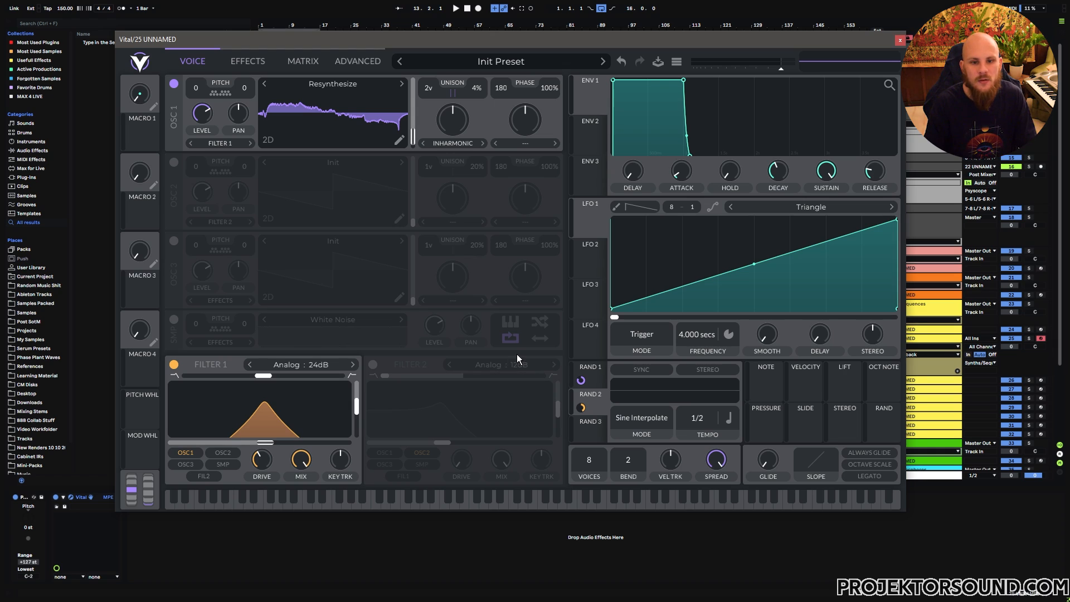
Step: Shape LFO 2 into a fast rise with a nearly flat, gently falling plateau and a curved drop at the end
left_click(590, 264)
left_click_drag(754, 223, 618, 209)
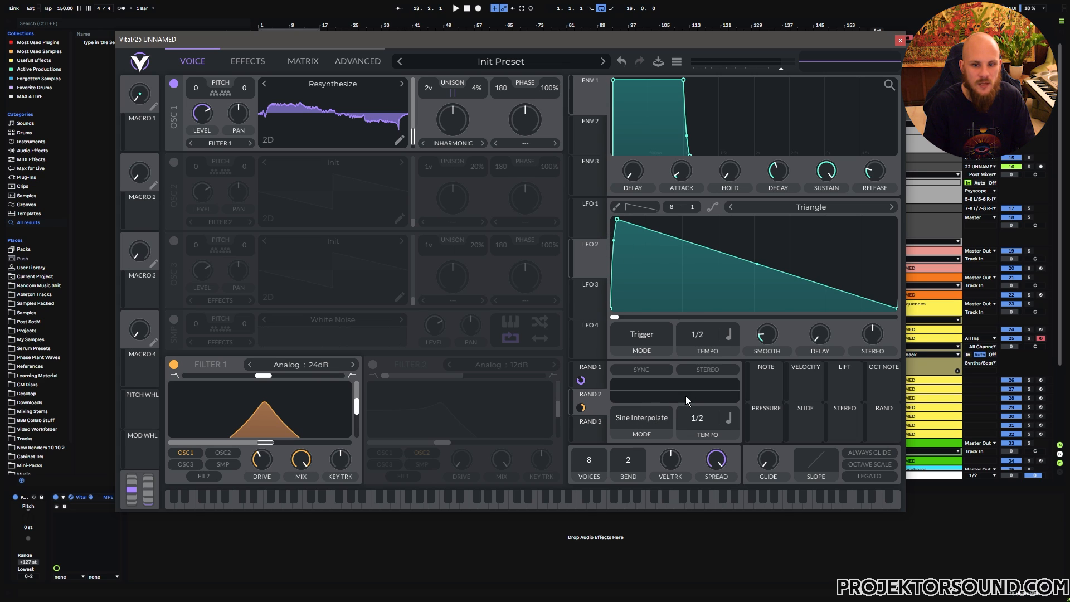
left_click(592, 373)
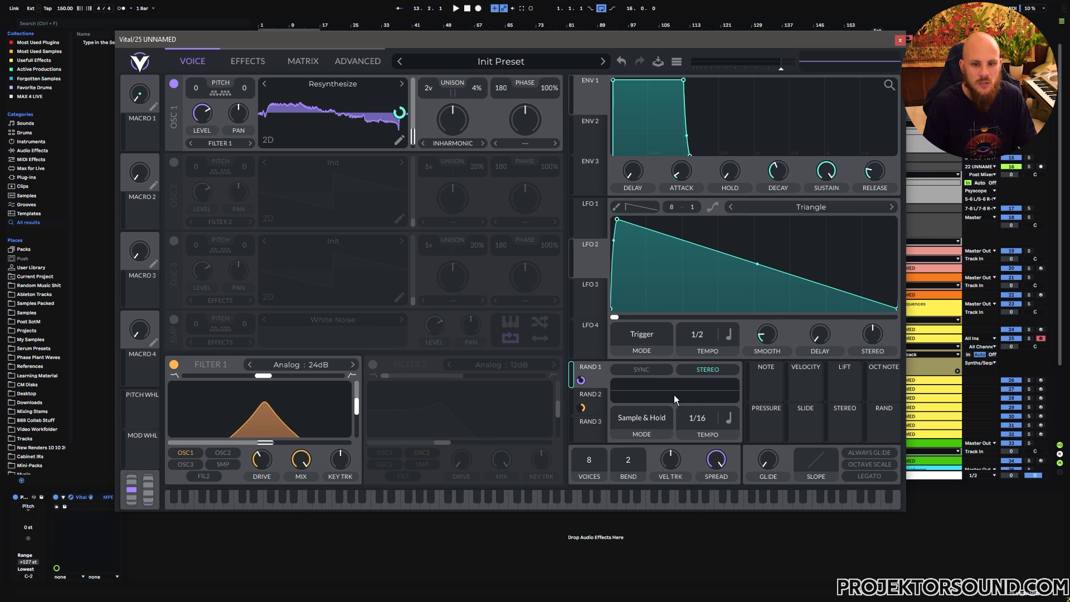
left_click_drag(721, 231, 721, 251)
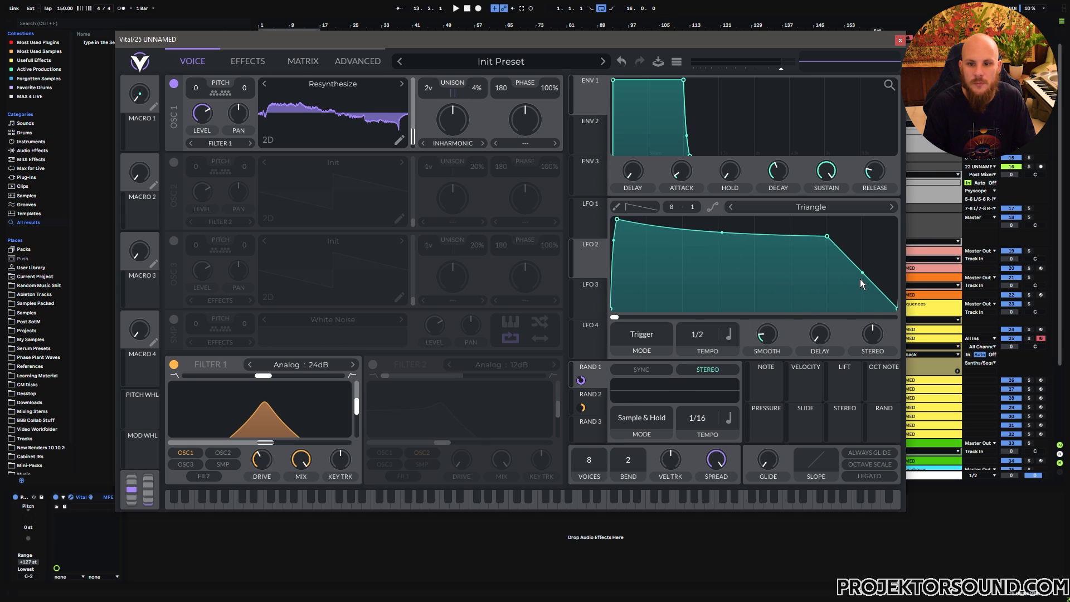
left_click_drag(861, 277, 857, 293)
Step: Turn oscillator 1's level down to zero and modulate it with LFO 2 at a 1/16 tempo
left_click_drag(202, 113, 205, 285)
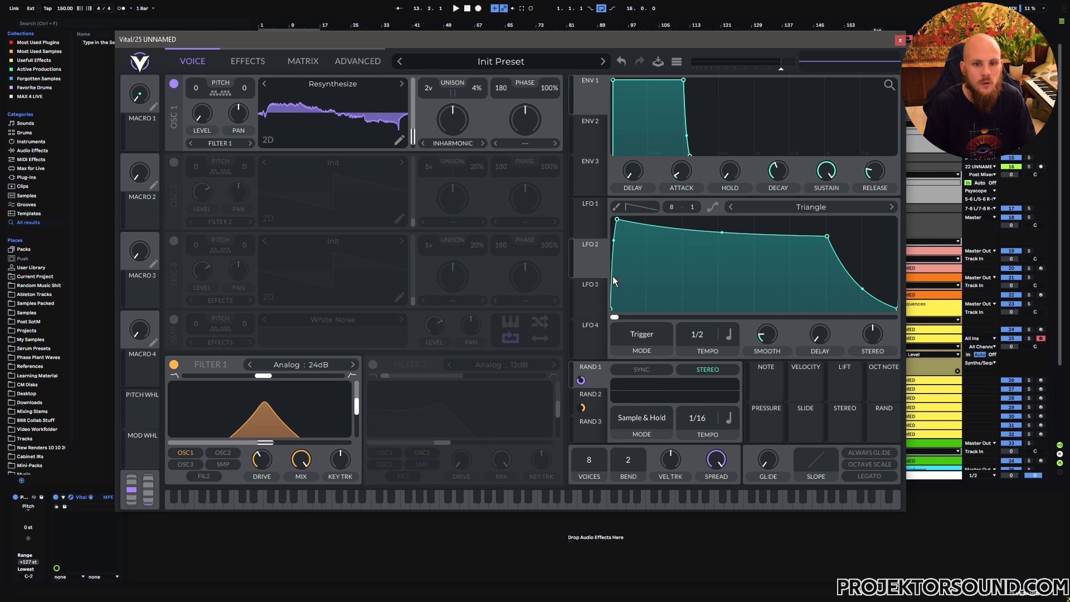
left_click_drag(581, 270, 202, 114)
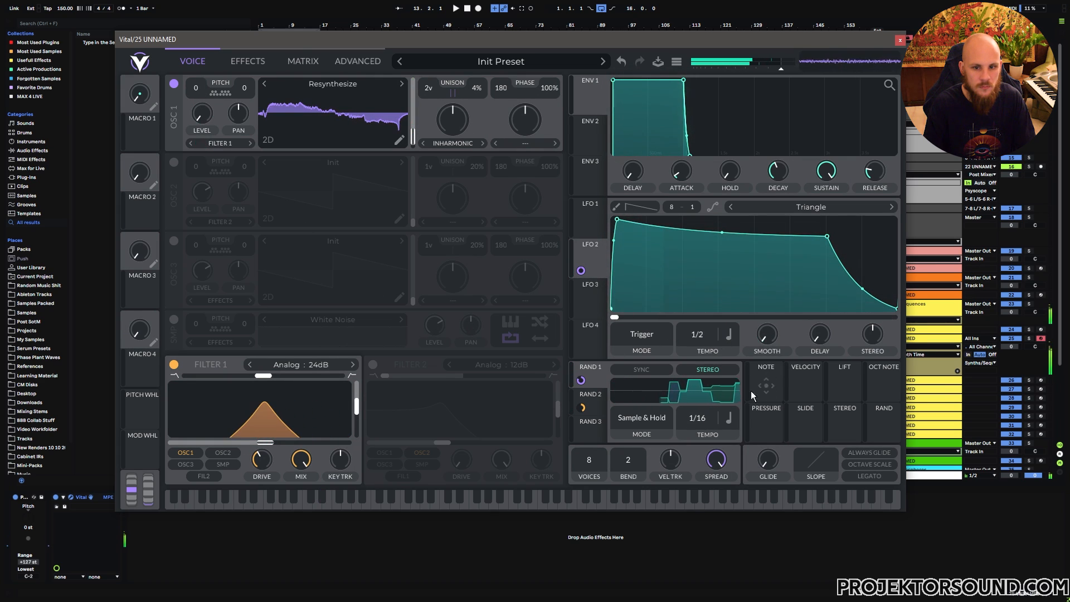
left_click_drag(703, 336, 714, 312)
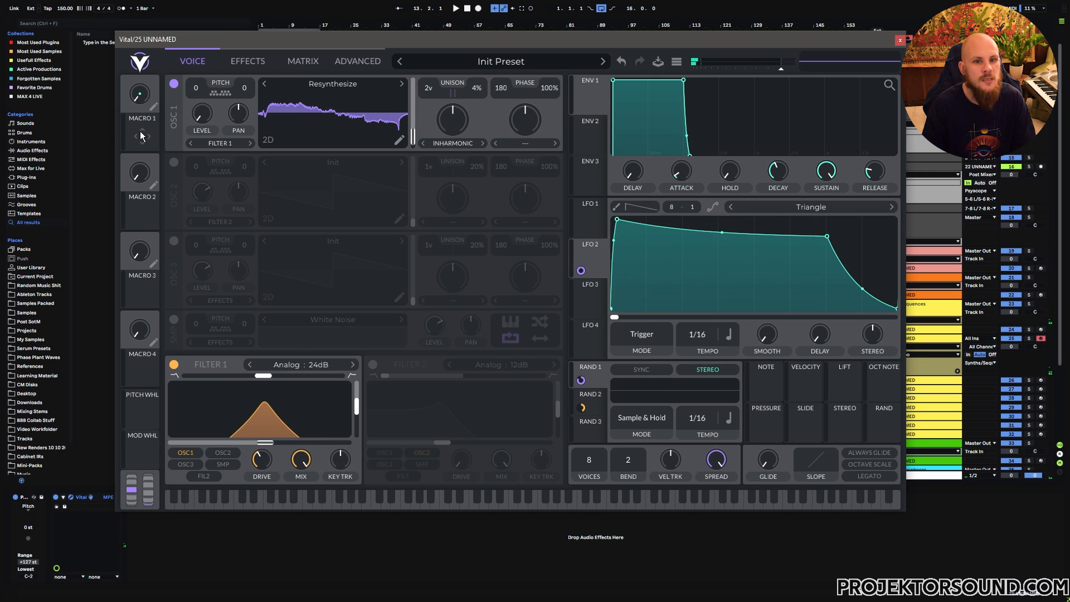
Step: Assign Macro 1 to oscillator 1's Inharmonic amount and try out the macro
left_click_drag(140, 131, 449, 125)
mouse_move(455, 155)
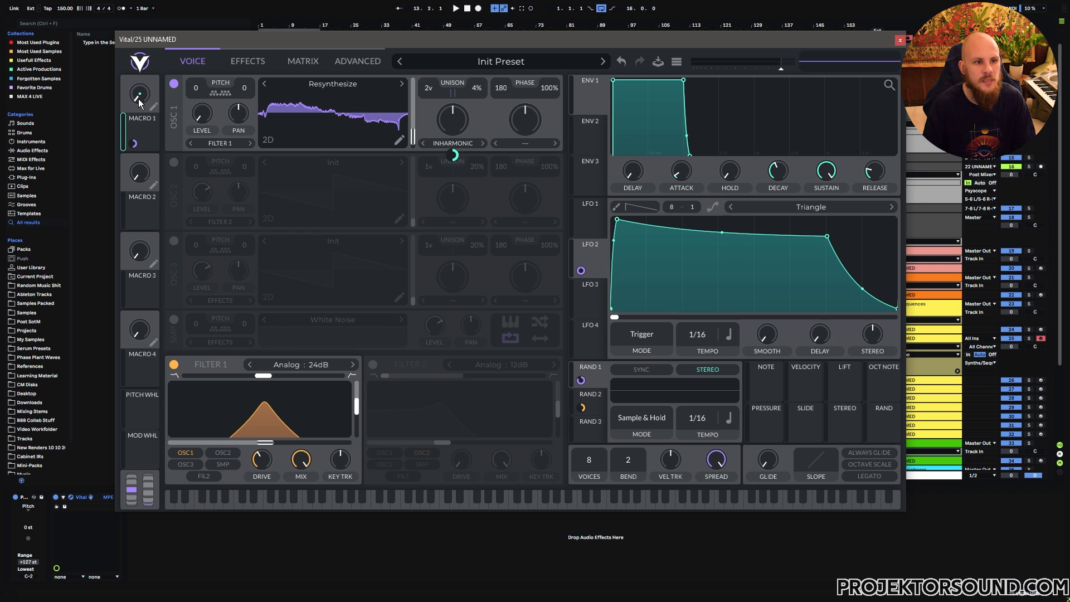
left_click_drag(143, 106, 158, 123)
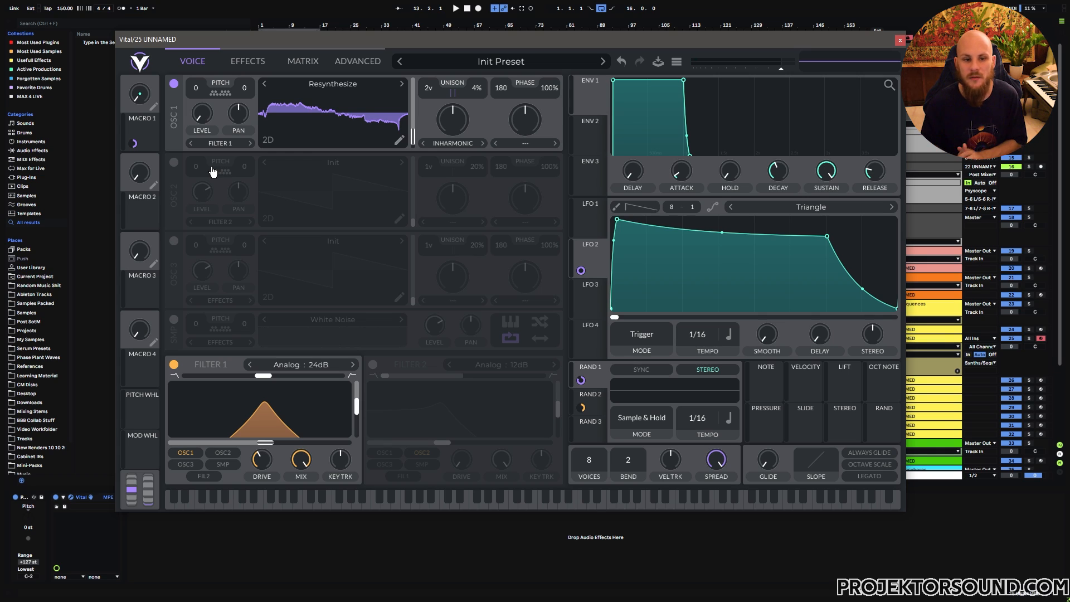
Step: Remove Random 2's modulation from Filter 1's cutoff and assign Macro 2 to the cutoff instead
left_click_drag(260, 431, 259, 432)
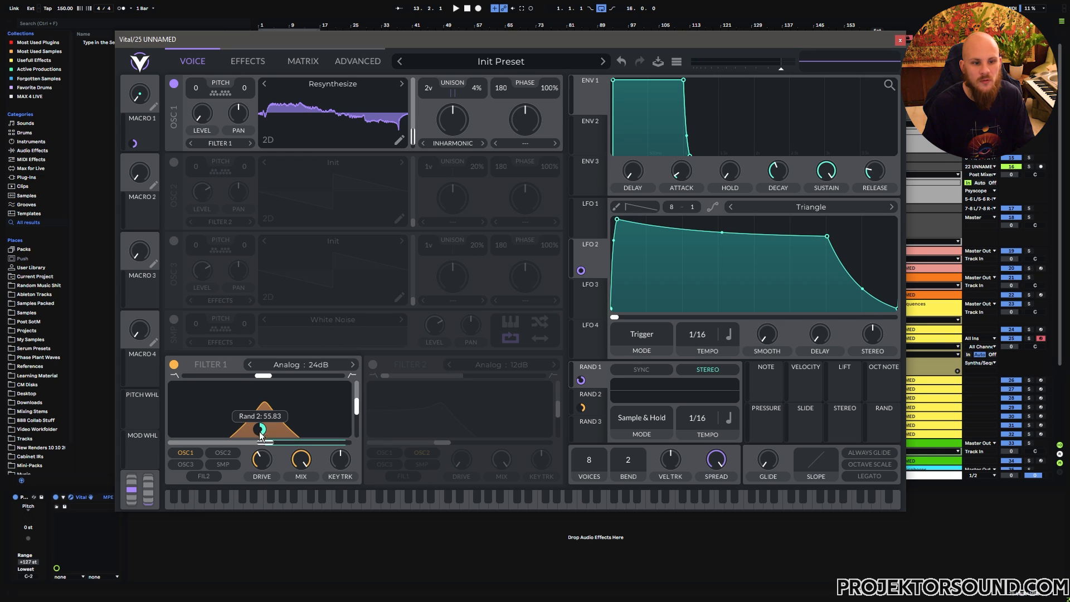
left_click(605, 411)
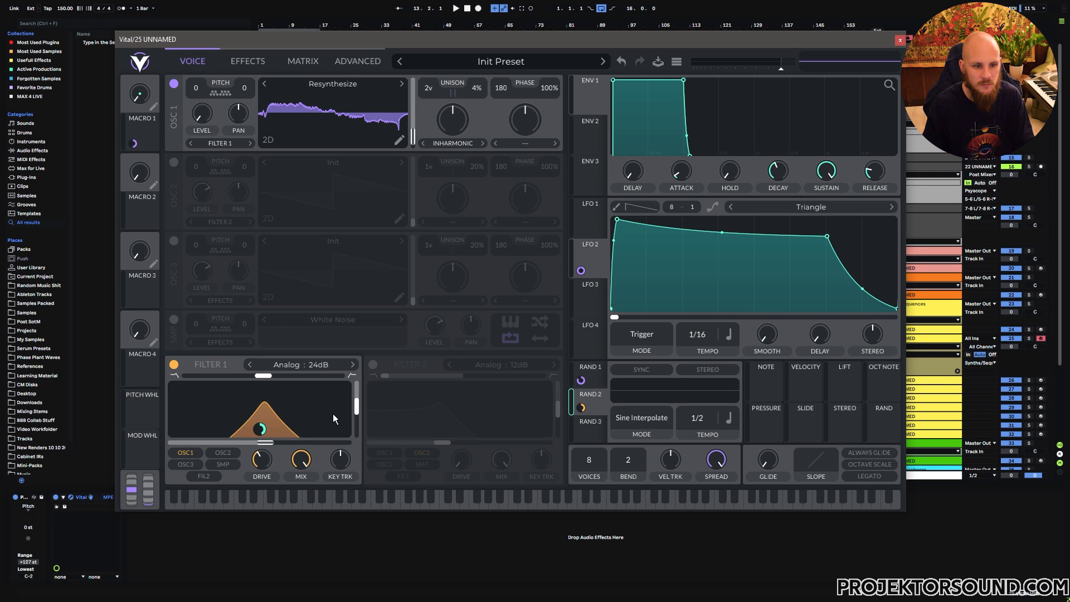
double_click(260, 430)
left_click_drag(135, 214, 260, 429)
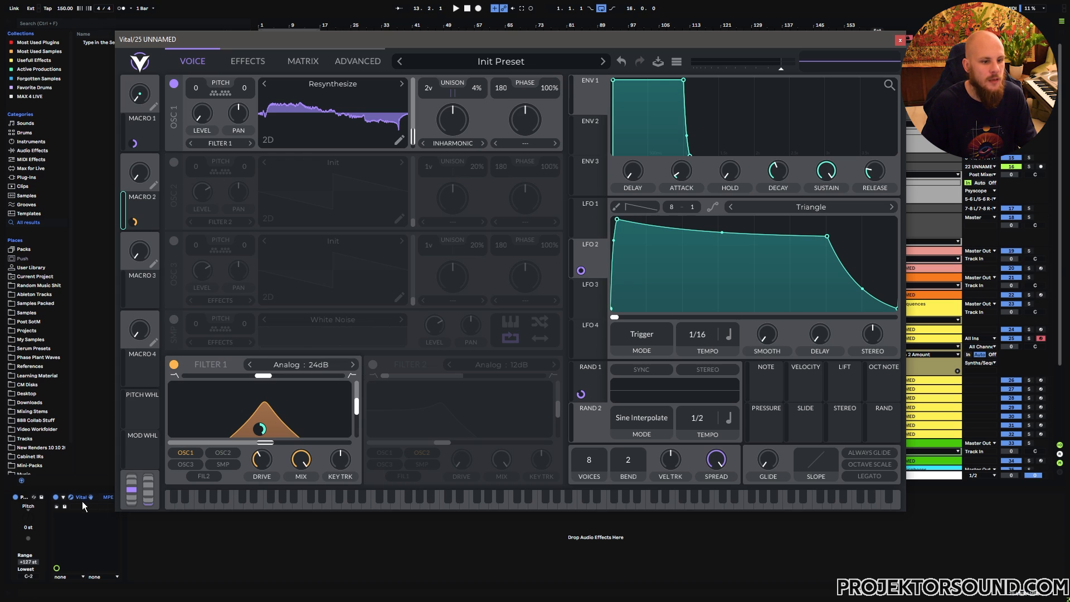
Step: Configure the Vital device in Ableton Live to expose Macro 1 and Macro 2 as device parameters
left_click_drag(379, 41, 458, 36)
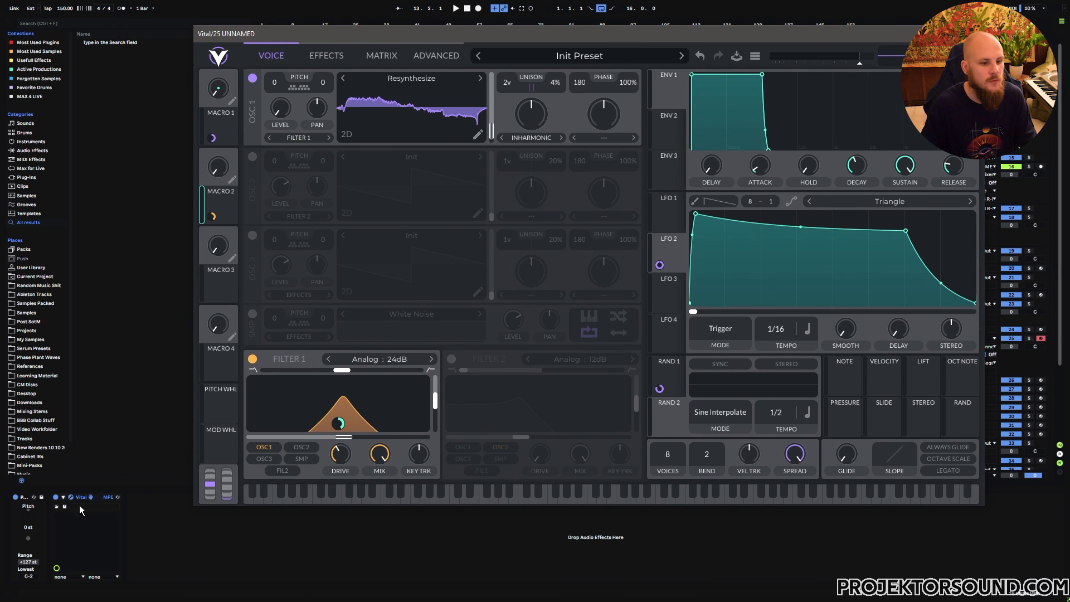
left_click(65, 497)
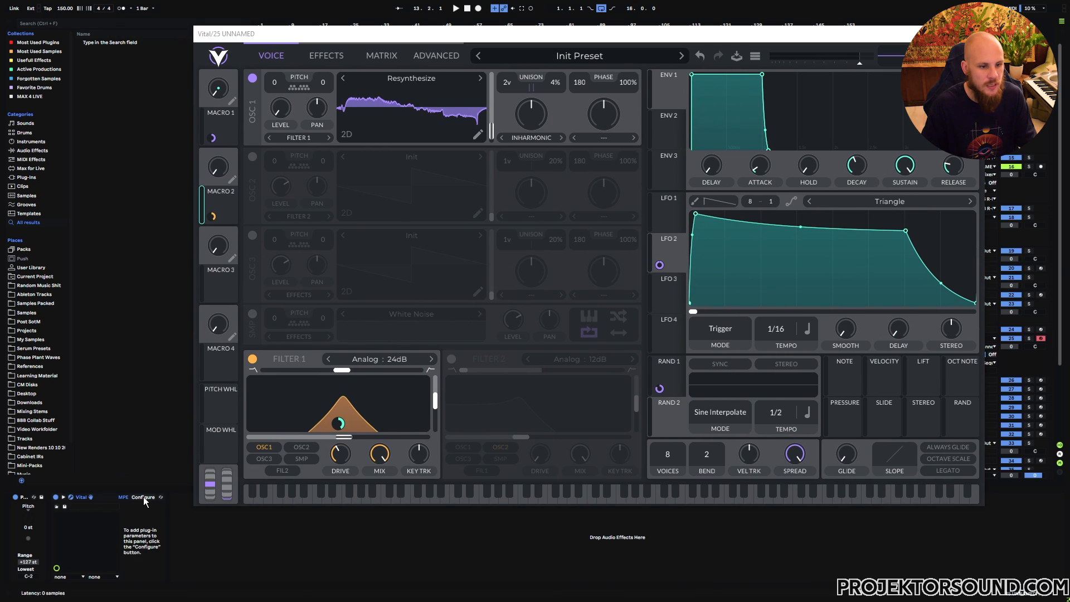
left_click(143, 498)
left_click(218, 96)
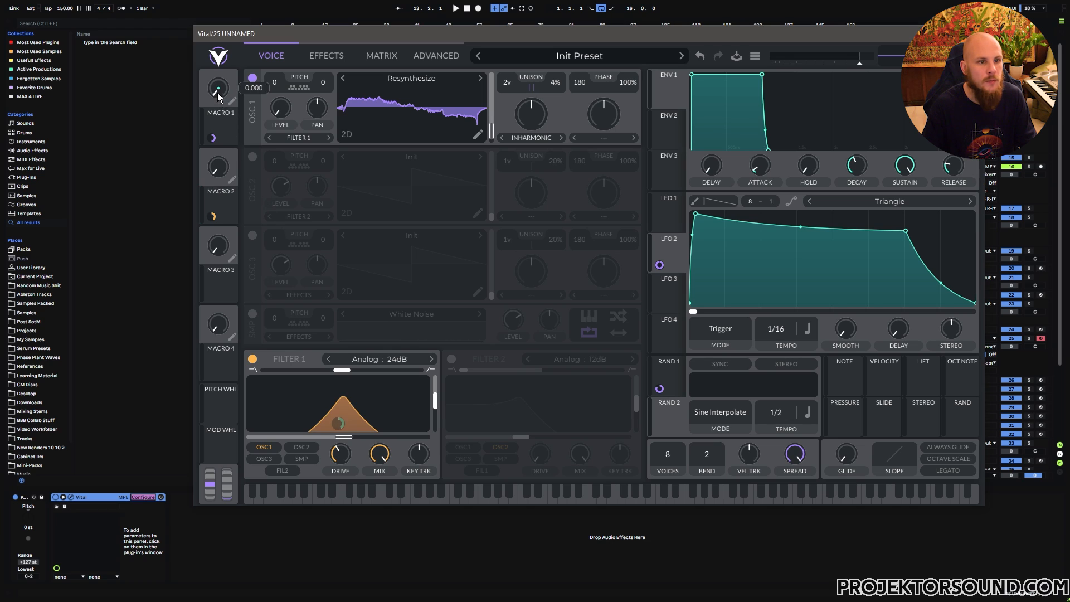
left_click(216, 167)
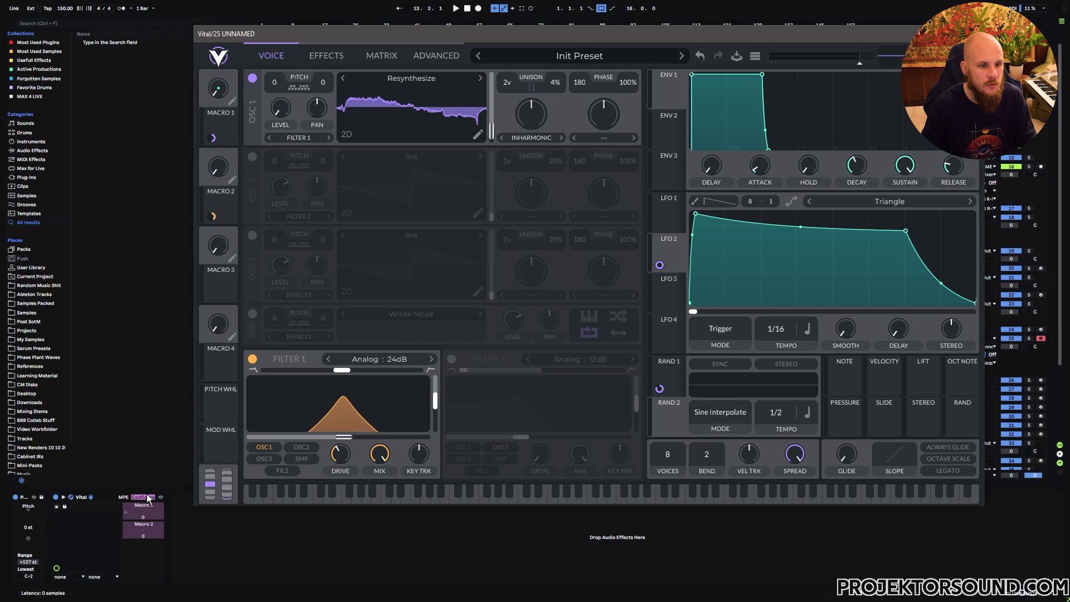
left_click(146, 497)
Step: Map Macro 1 to MIDI CC 77 and Macro 2 to MIDI CC 78
right_click(128, 516)
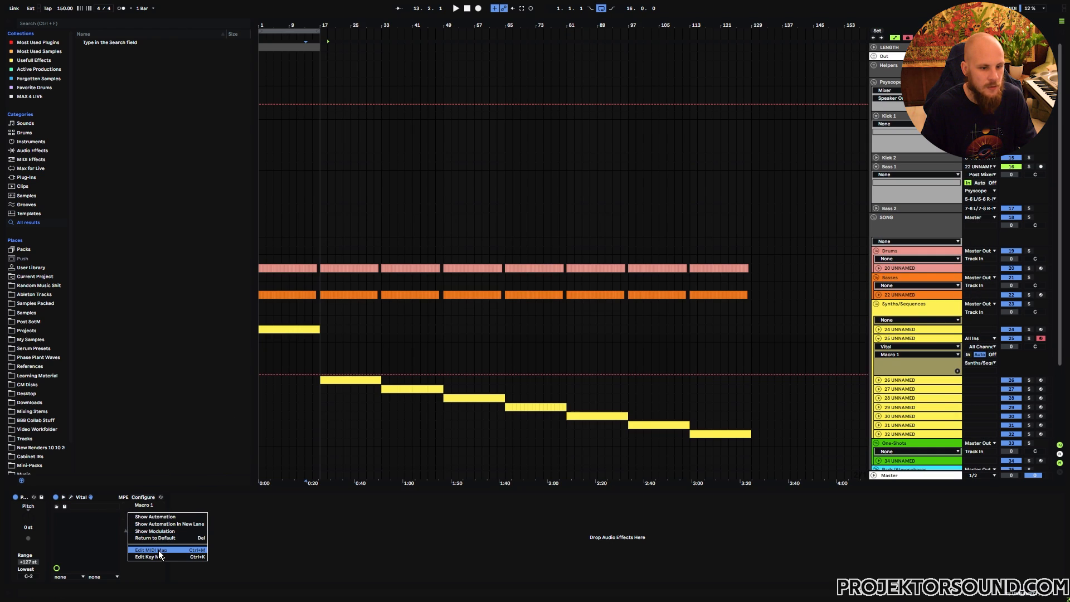
left_click(147, 543)
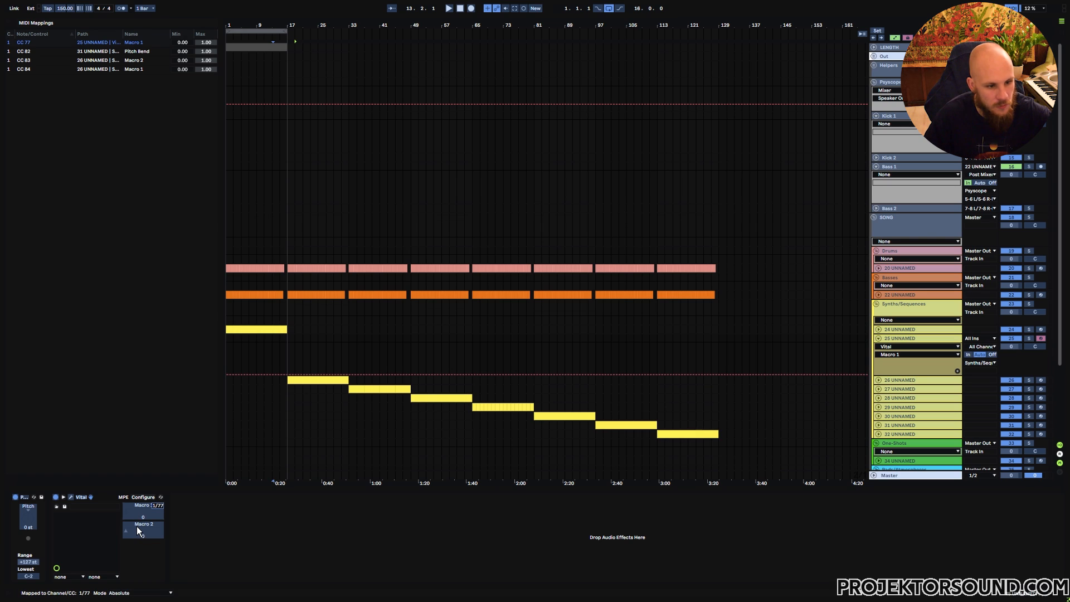
left_click(136, 526)
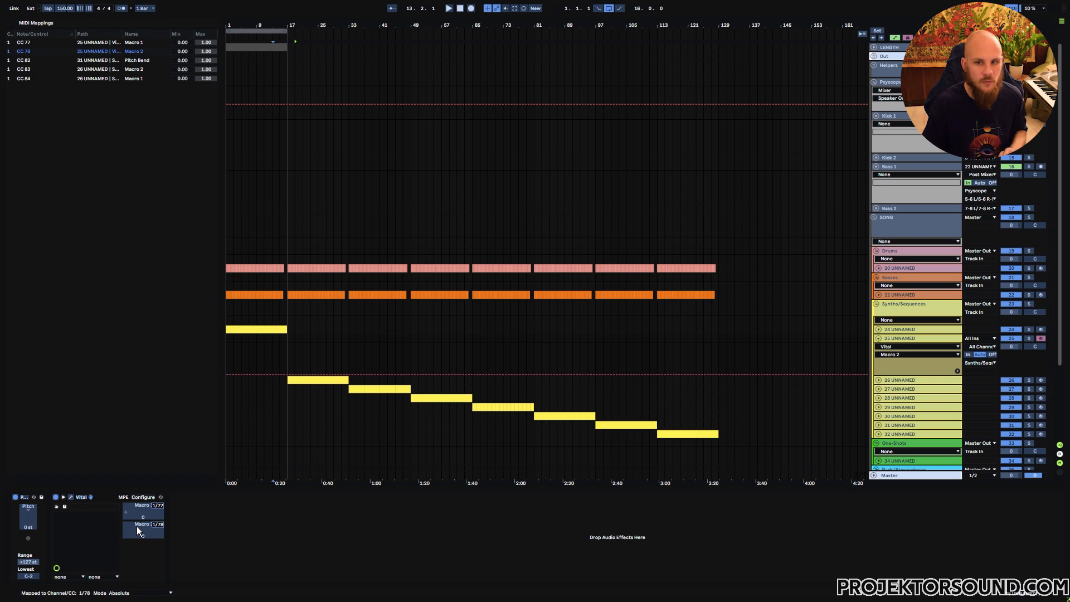
key("ctrl+m")
Step: Move the 16-bar MIDI clip from track 24 UNNAMED onto the Vital track 25 UNNAMED
left_click(303, 357)
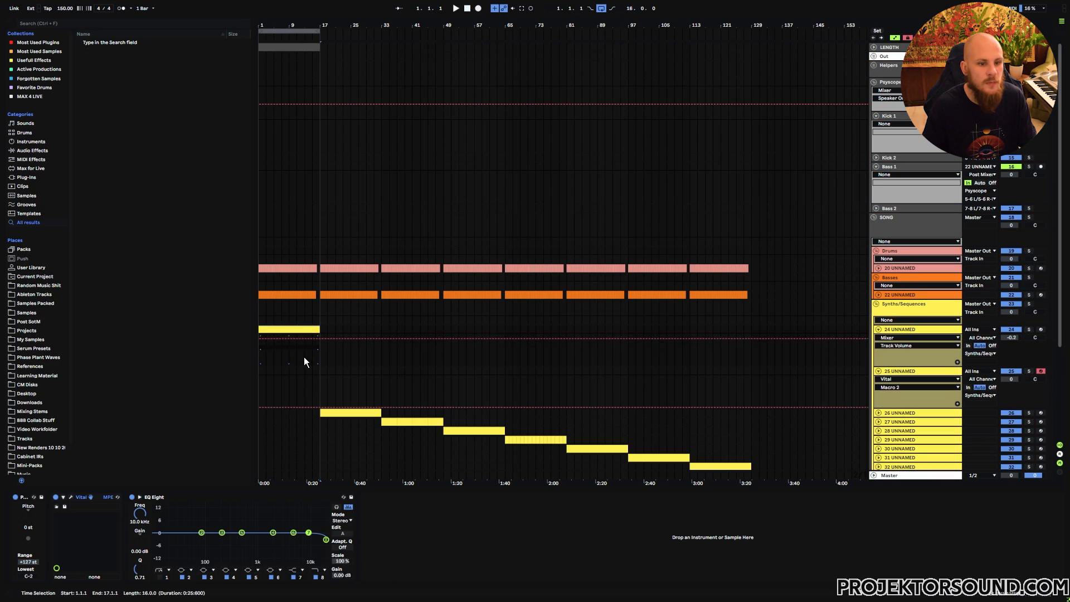
left_click(287, 327)
left_click_drag(296, 329, 292, 368)
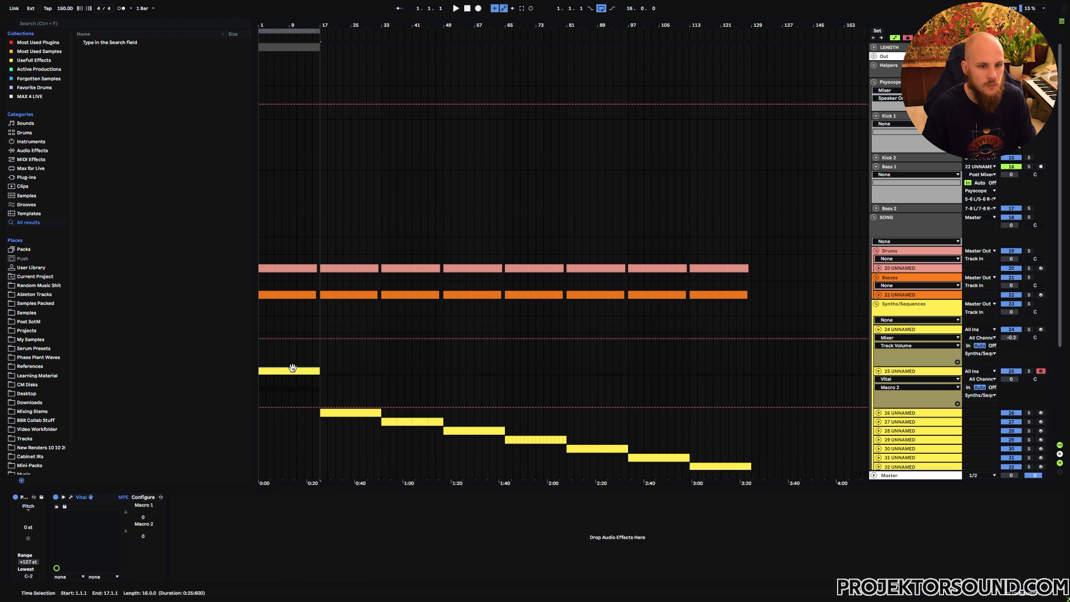
Step: Check the moved clip's notes and raise the track's Pitch device to +24 st
double_click(295, 371)
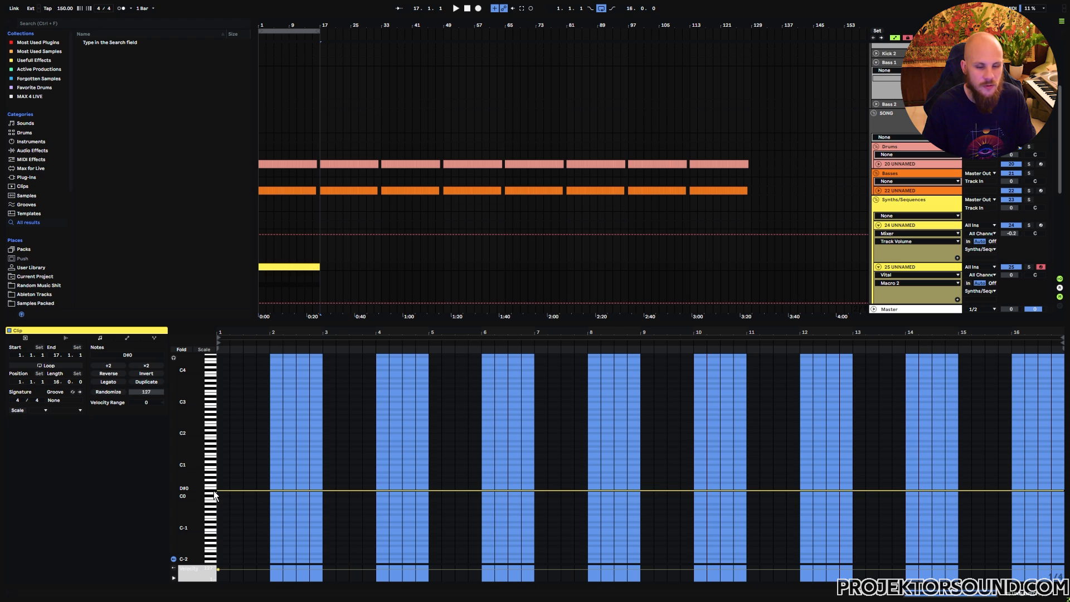
key("shift+Tab")
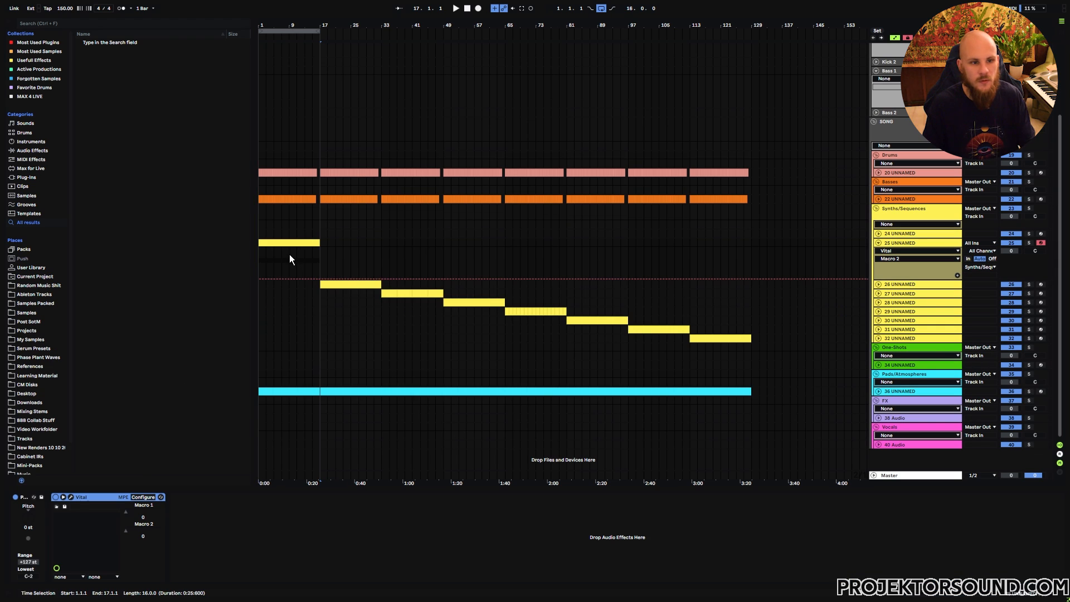
left_click(24, 519)
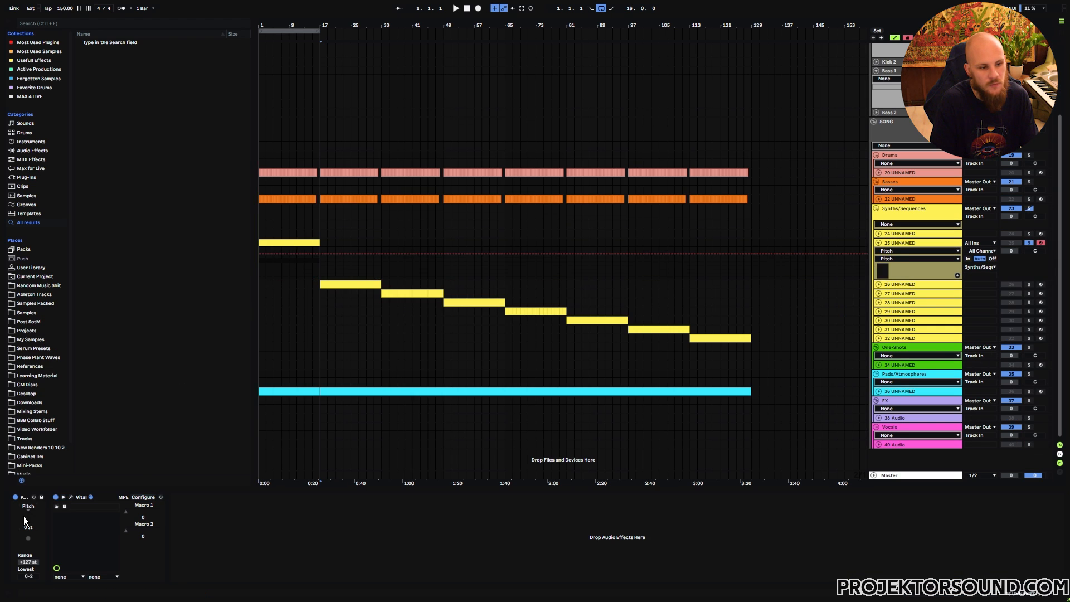
left_click_drag(23, 516, 23, 491)
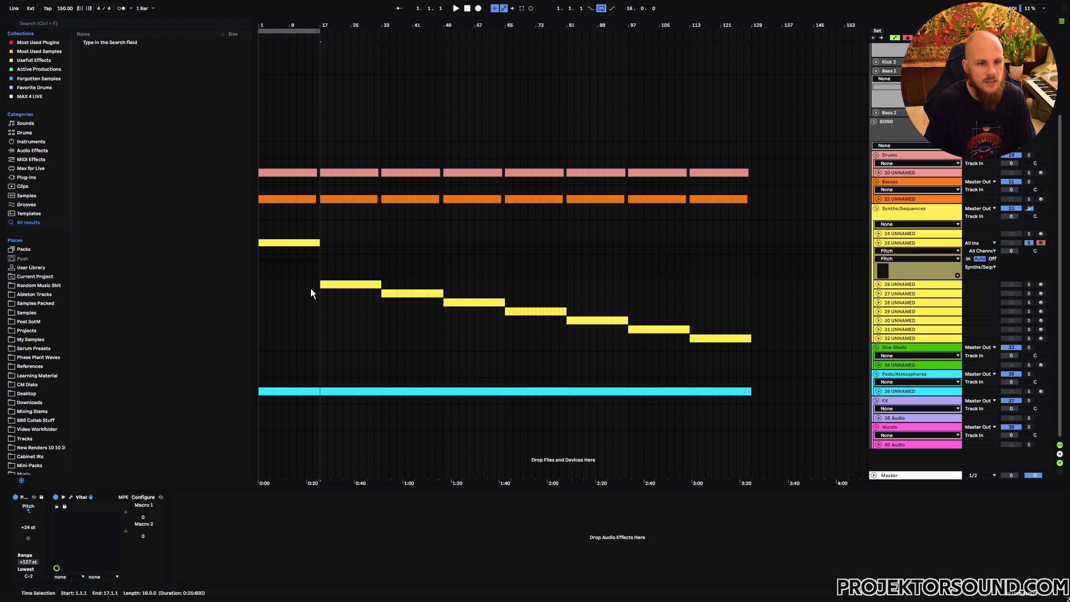
Step: Audition the clip on track 25 UNNAMED from bar 1 and reset the track's Pitch device to 0 st
left_click(263, 263)
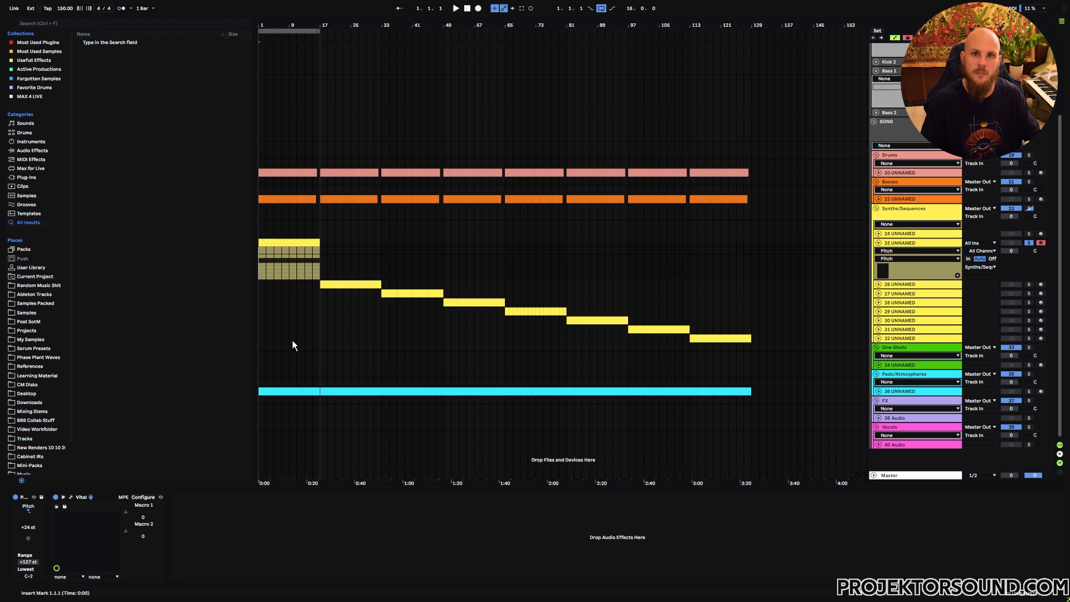
left_click(289, 246)
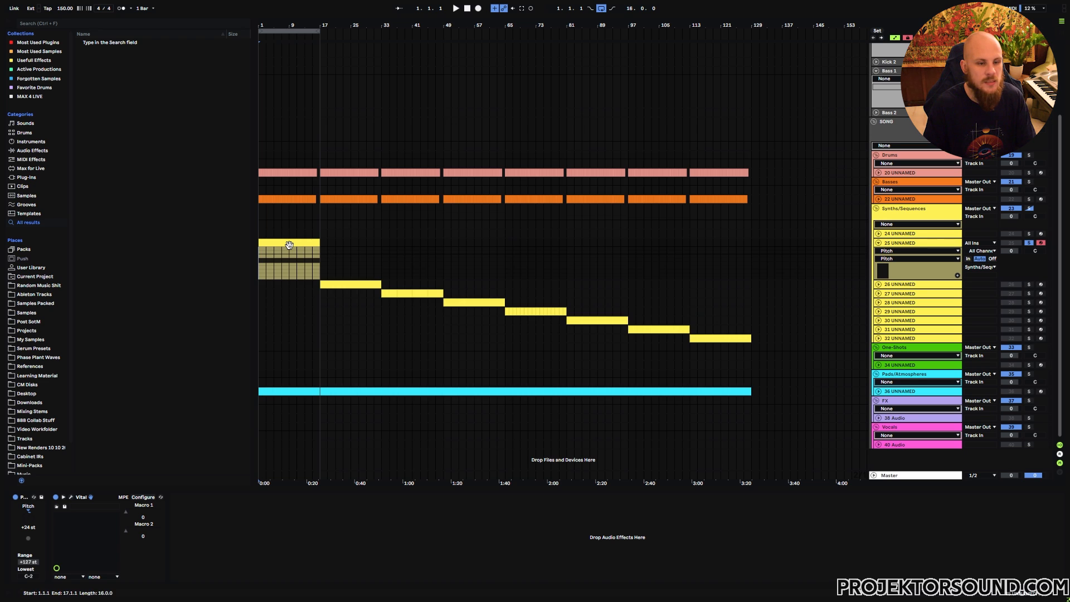
key("space")
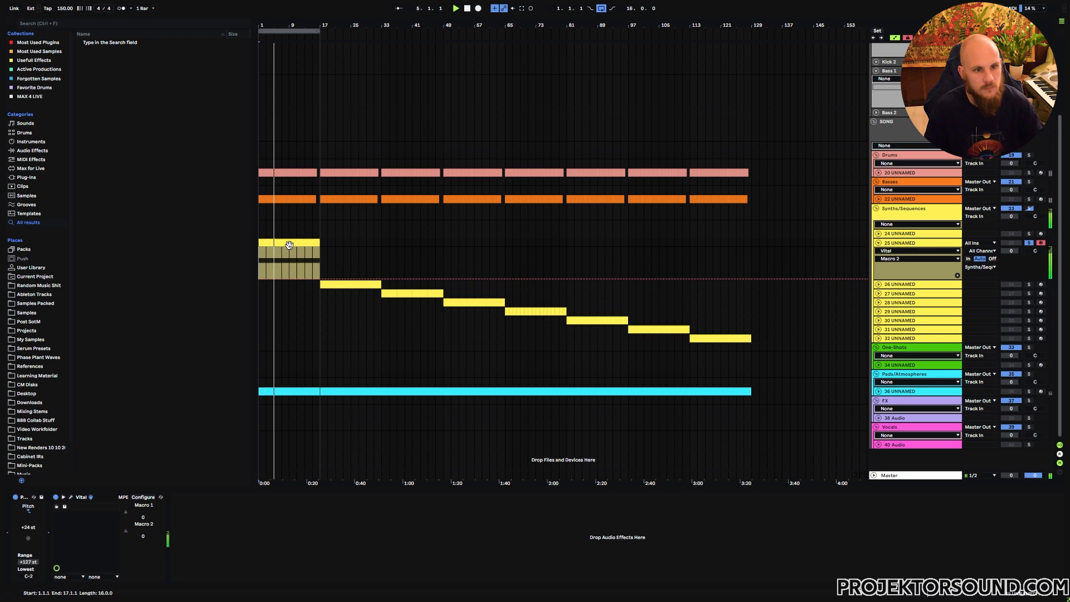
key("space")
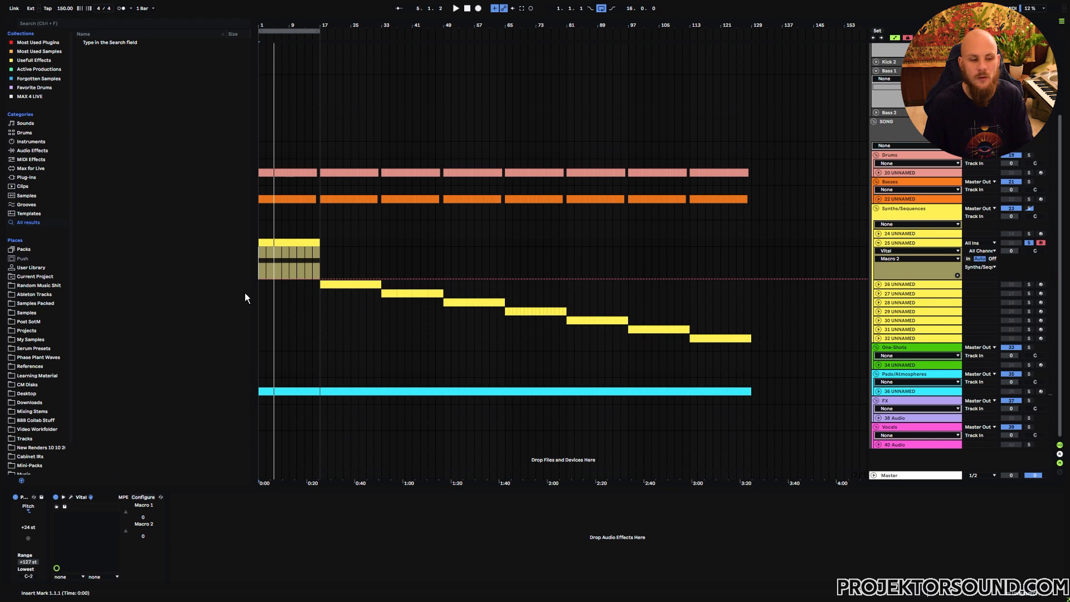
left_click(25, 520)
double_click(25, 518)
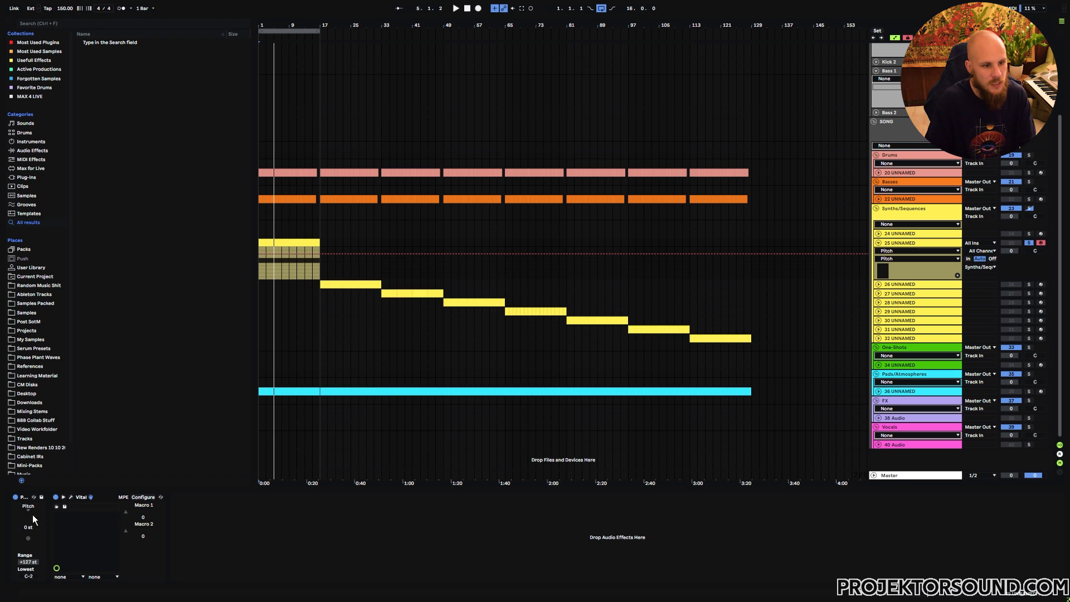
Step: Review the Vital patch's voice settings and its effects chain with compressor, delay and filter, and return to the arrangement
left_click(71, 496)
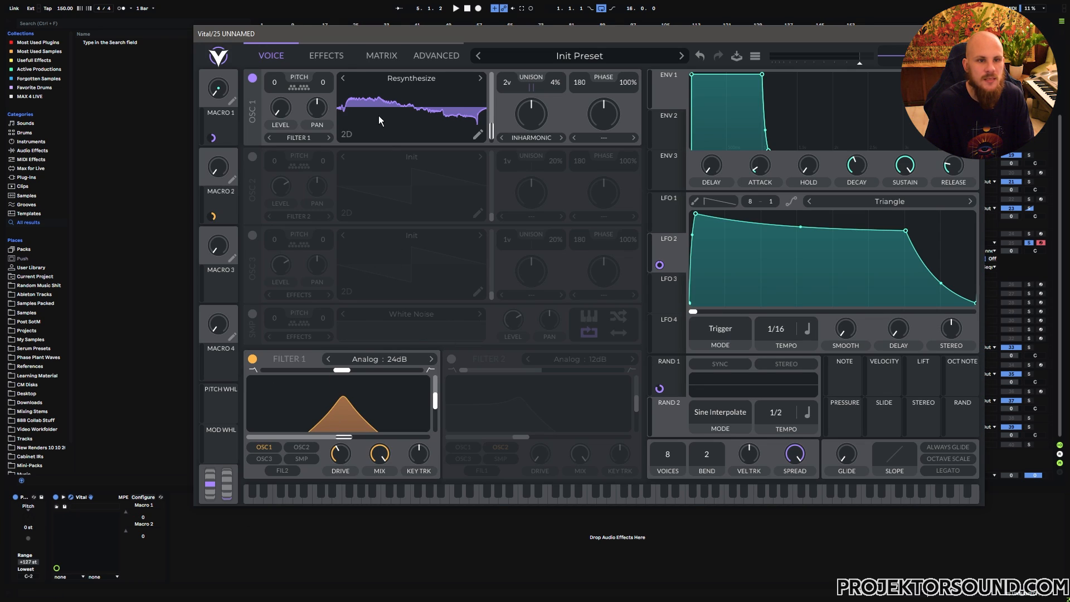
left_click(333, 57)
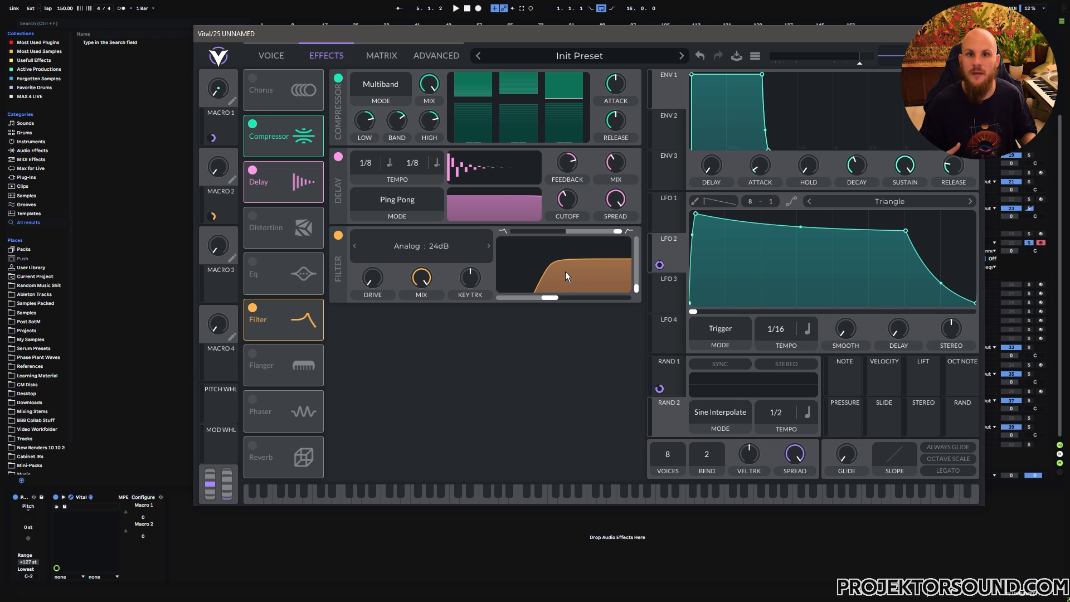
left_click(360, 270)
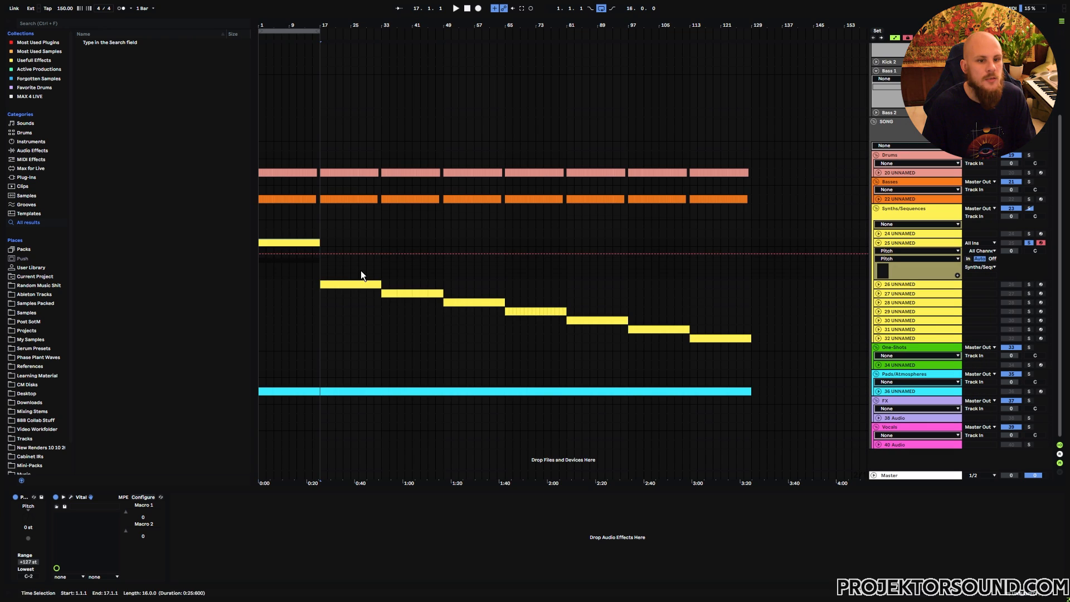
Step: Shift the clip on track 25 UNNAMED to start at bar 3 and record Macro 1 and Macro 2 automation over it
left_click_drag(275, 242, 282, 243)
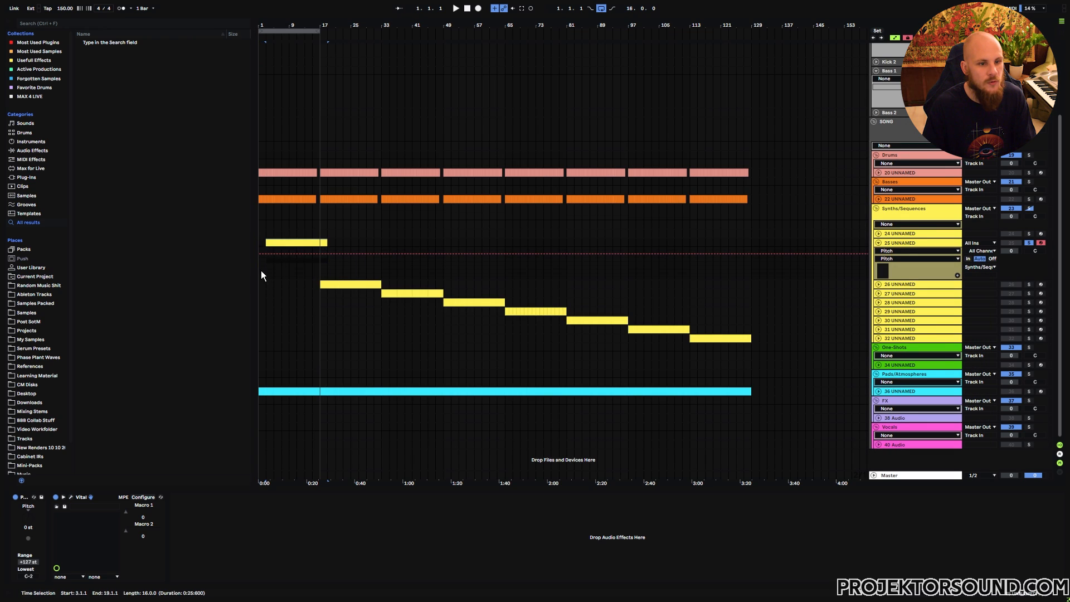
left_click(261, 270)
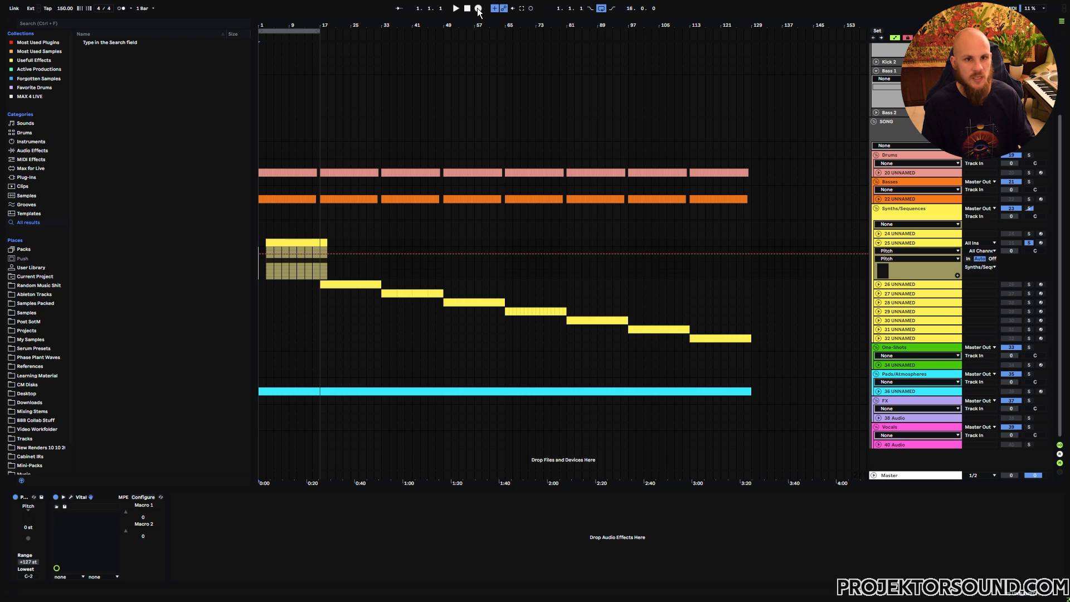
left_click(479, 8)
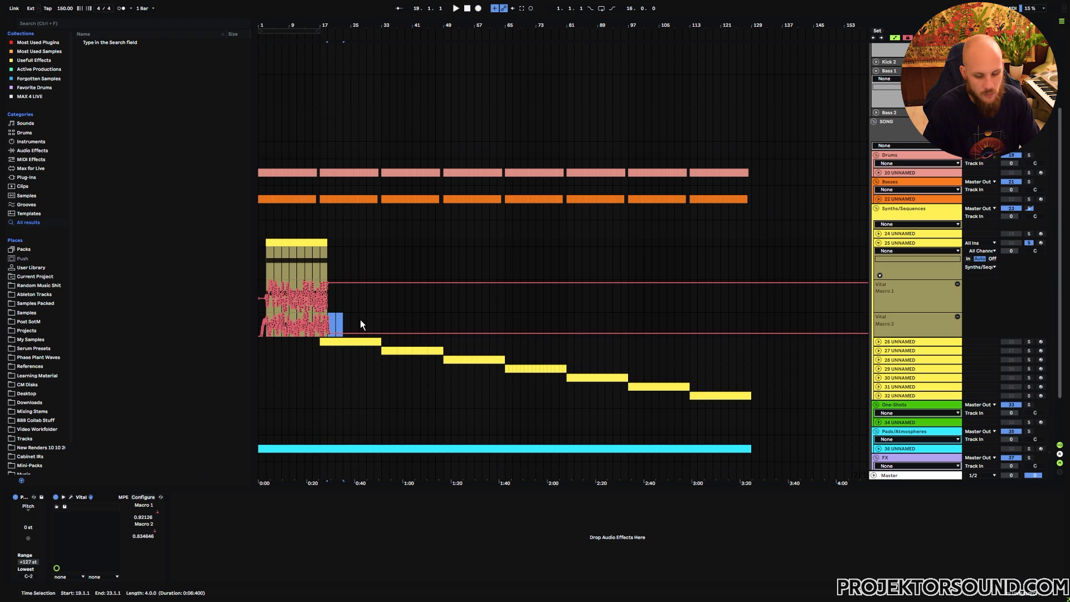
Step: Clean up the stray Macro 2 automation in the stretches just after and just before the recorded clip
left_click_drag(360, 320, 358, 318)
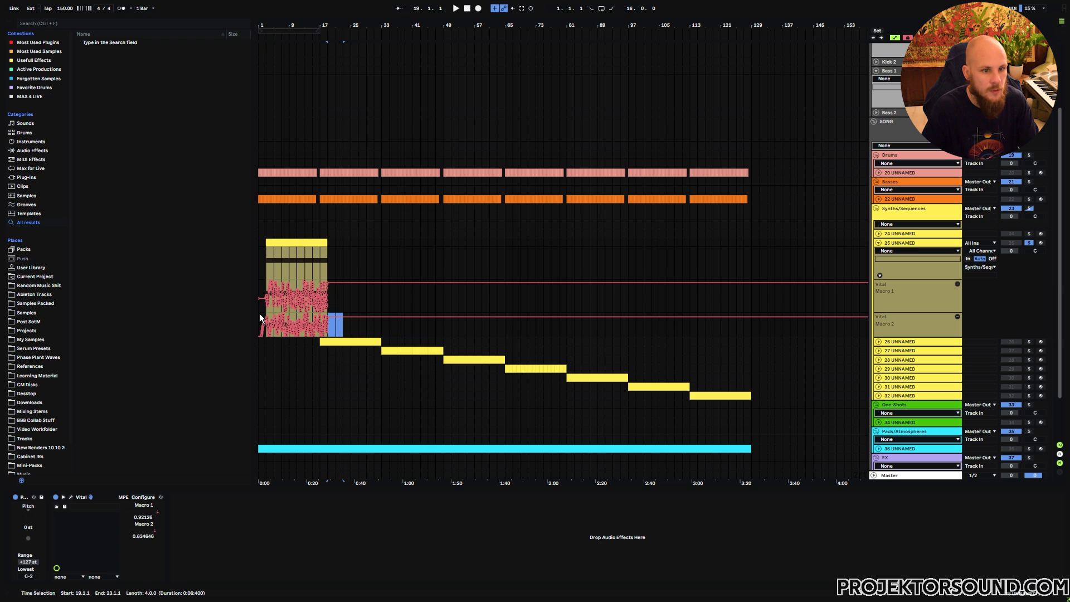
left_click_drag(259, 313, 263, 314)
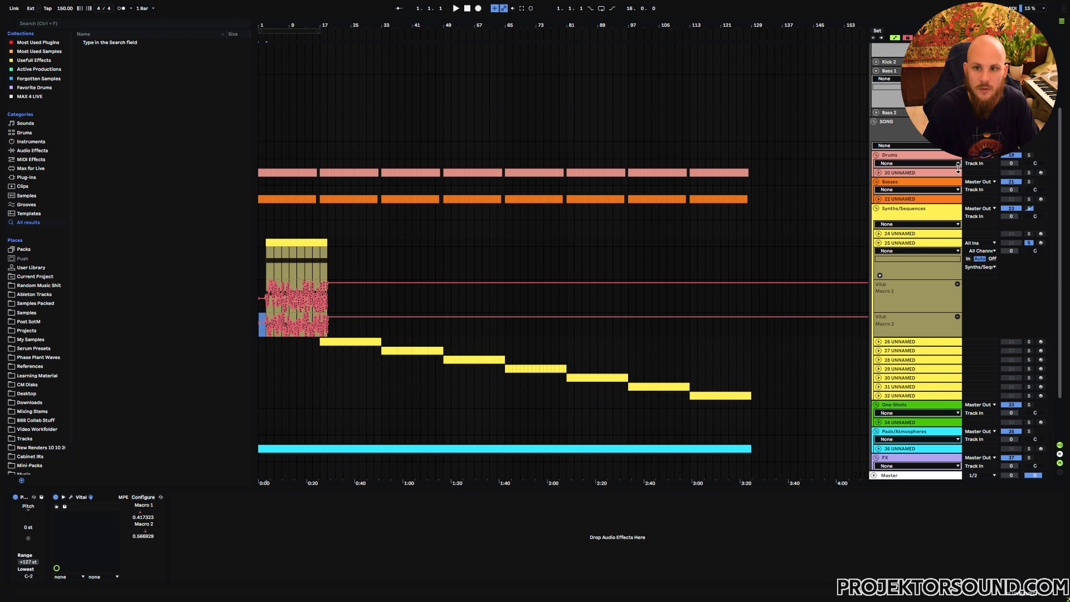
Step: Move the clip with its recorded macro automation back to bar 1 and play it from the start
left_click_drag(288, 257, 280, 256)
key("z")
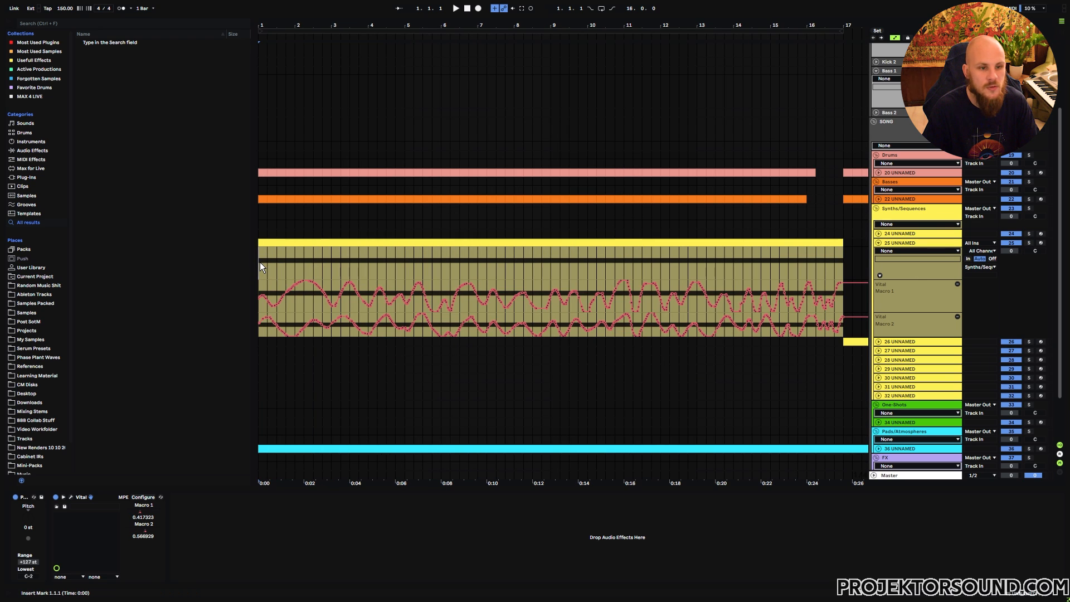
key("space")
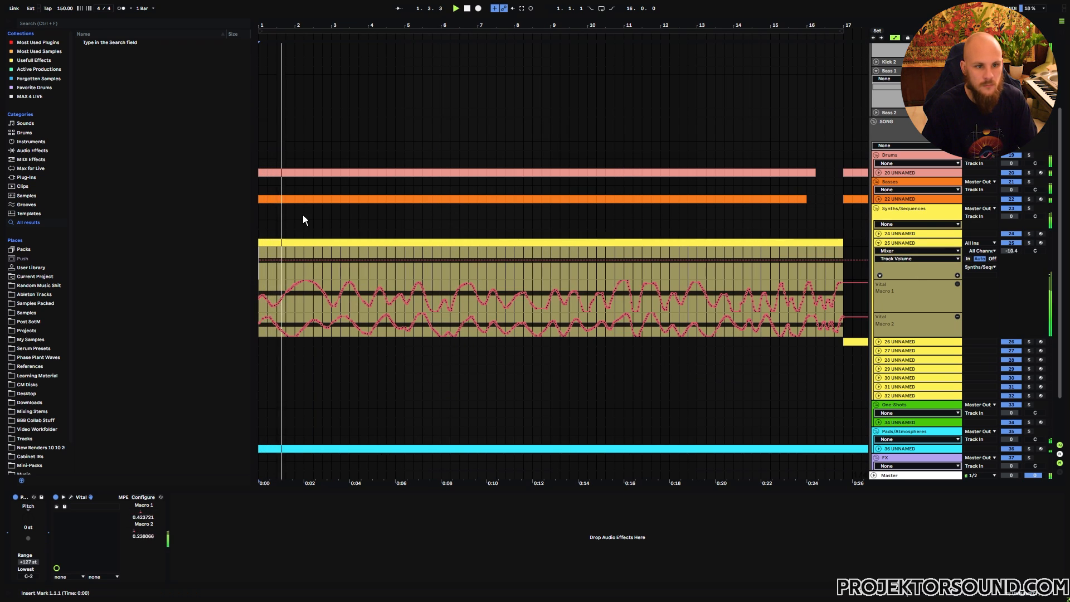